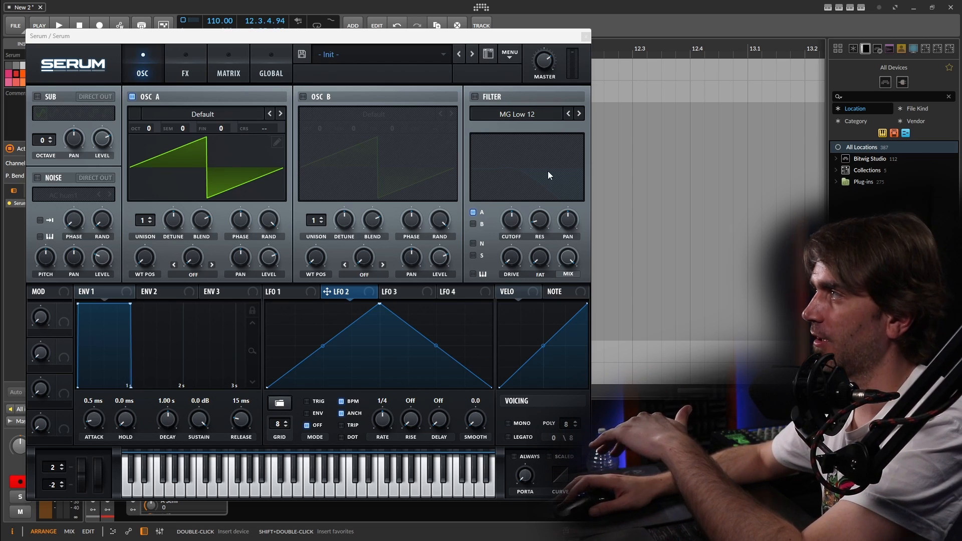
- Enable the filter and set its type to the multi-mode HB 12
left_click(476, 97)
left_click(515, 116)
mouse_move(506, 139)
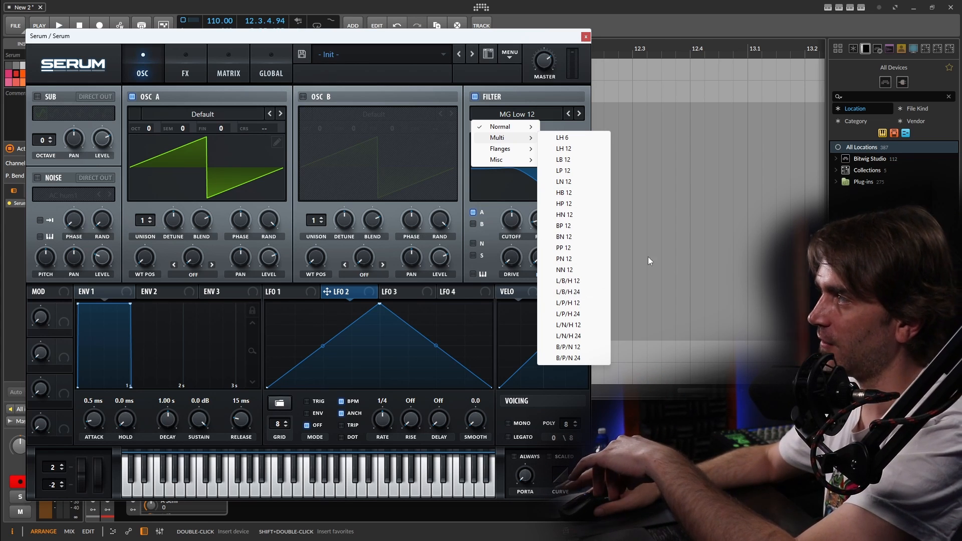
left_click(572, 194)
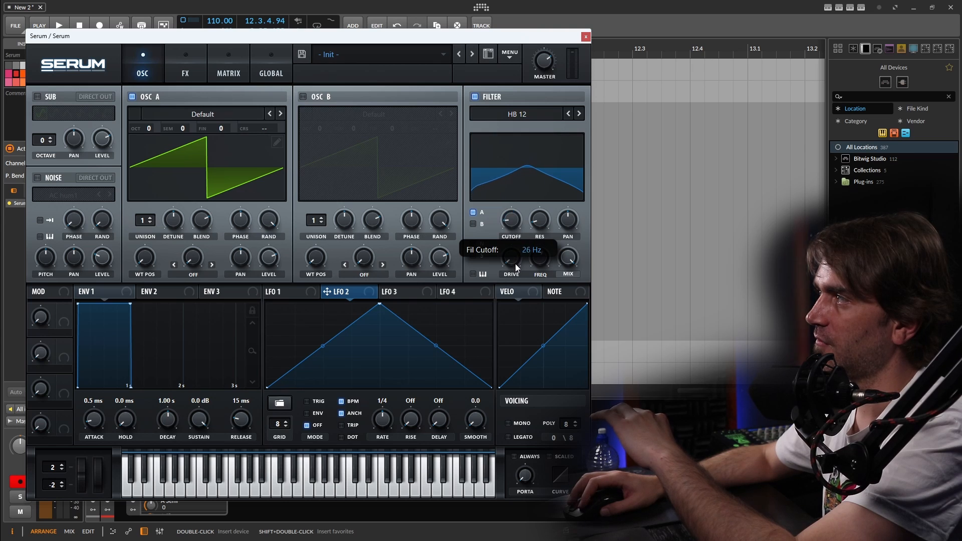
- Shape the HB 12 filter by raising its resonance and drive and adjusting the cutoff and frequency
left_click_drag(539, 219, 550, 199)
left_click_drag(515, 265, 516, 241)
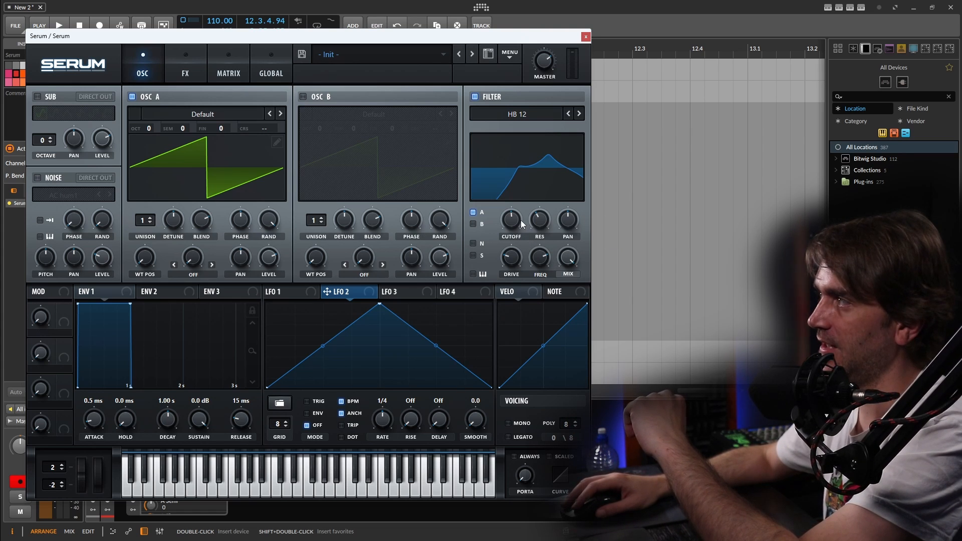
left_click_drag(521, 233, 538, 256)
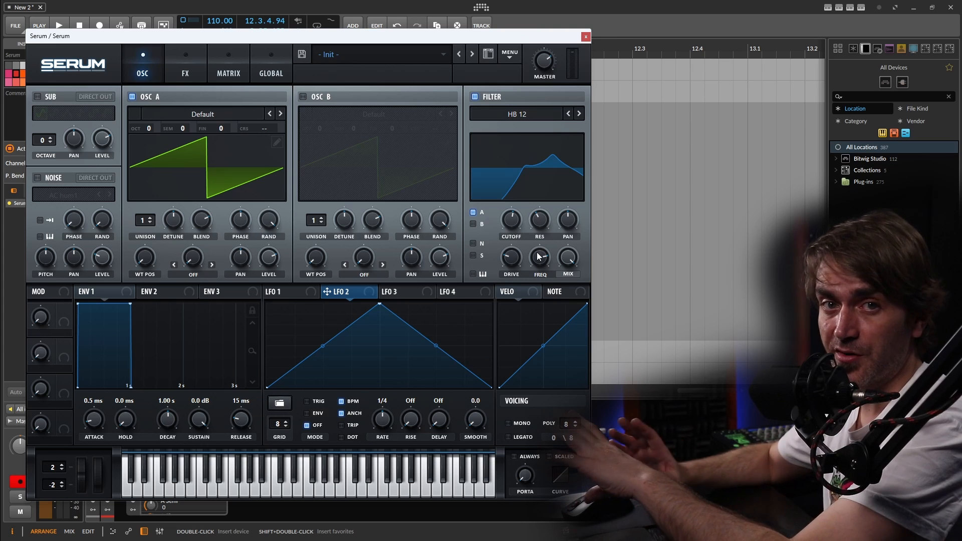
scroll(517, 224, "down", 2)
- Assign Chaos1 to the filter cutoff and Chaos2 to the filter frequency, and balance the two modulation amounts in the matrix
right_click(516, 224)
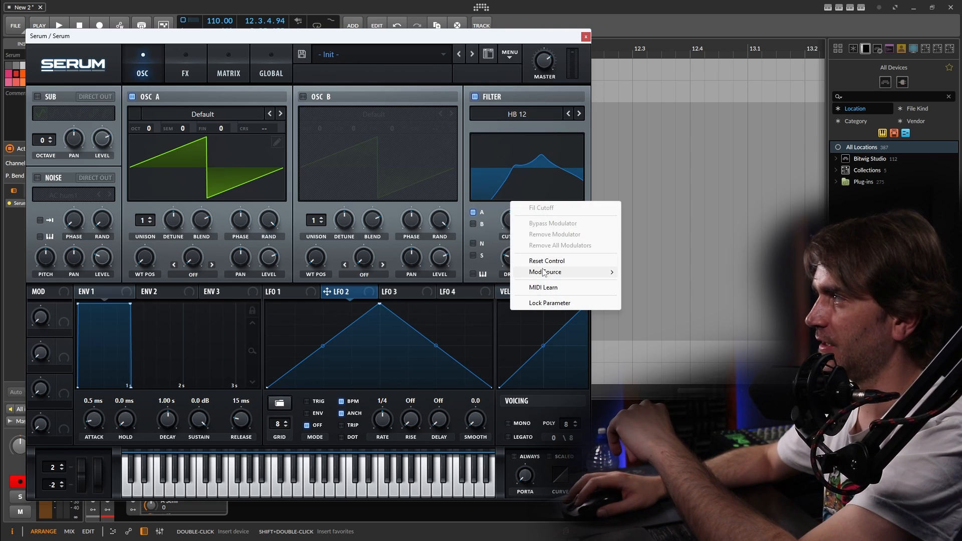
mouse_move(539, 273)
left_click(653, 359)
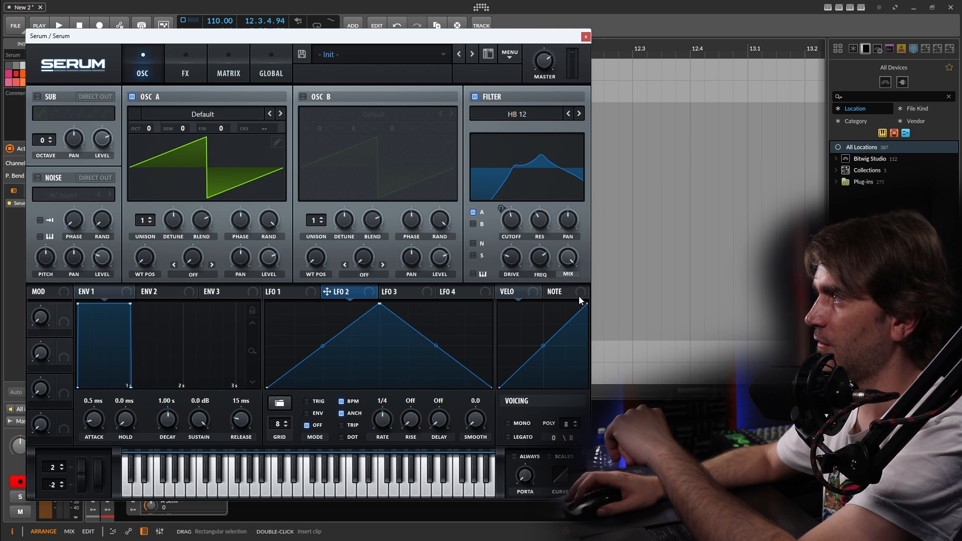
right_click(542, 258)
mouse_move(574, 309)
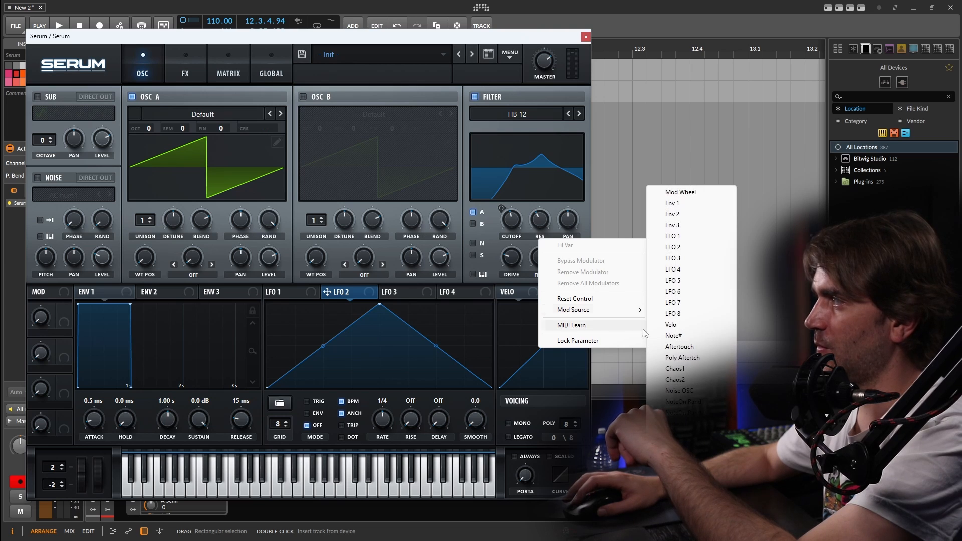
left_click(692, 381)
left_click(229, 53)
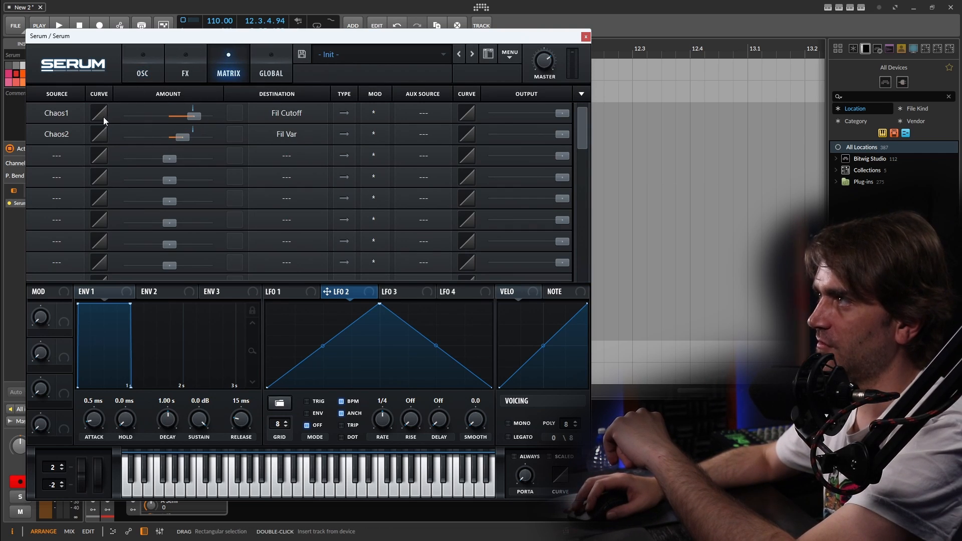
left_click_drag(183, 137, 190, 117)
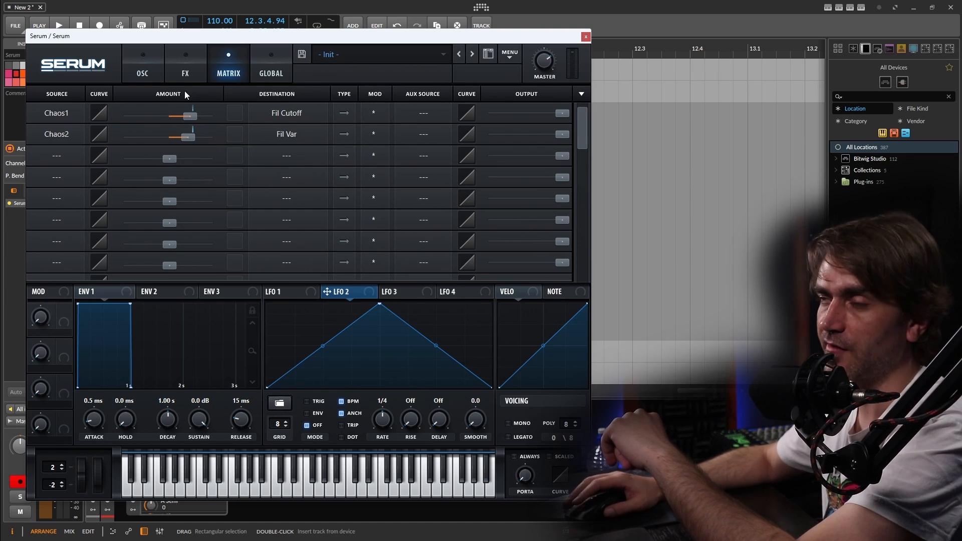
- Enable the Distortion effect, set its type to Diode 1 and raise the drive to about 69%
left_click(184, 70)
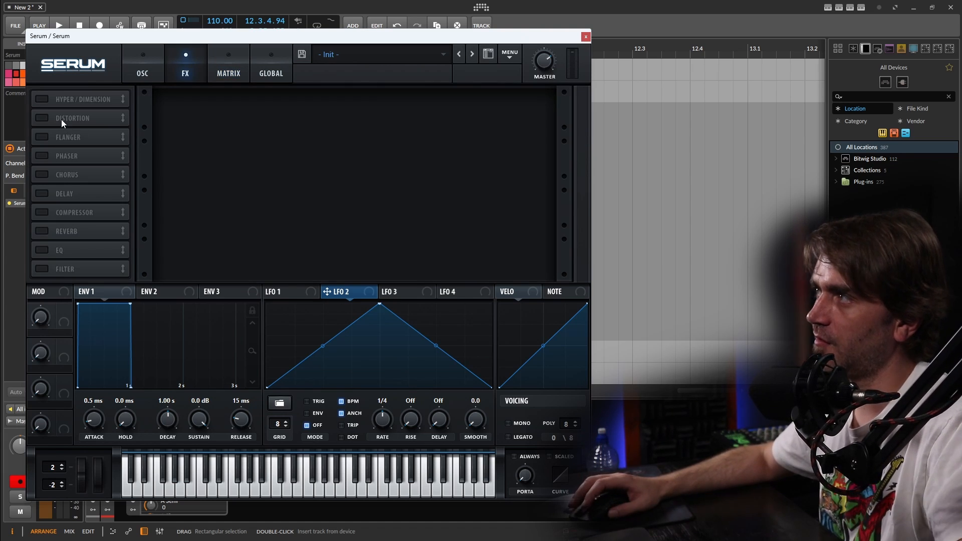
left_click(44, 118)
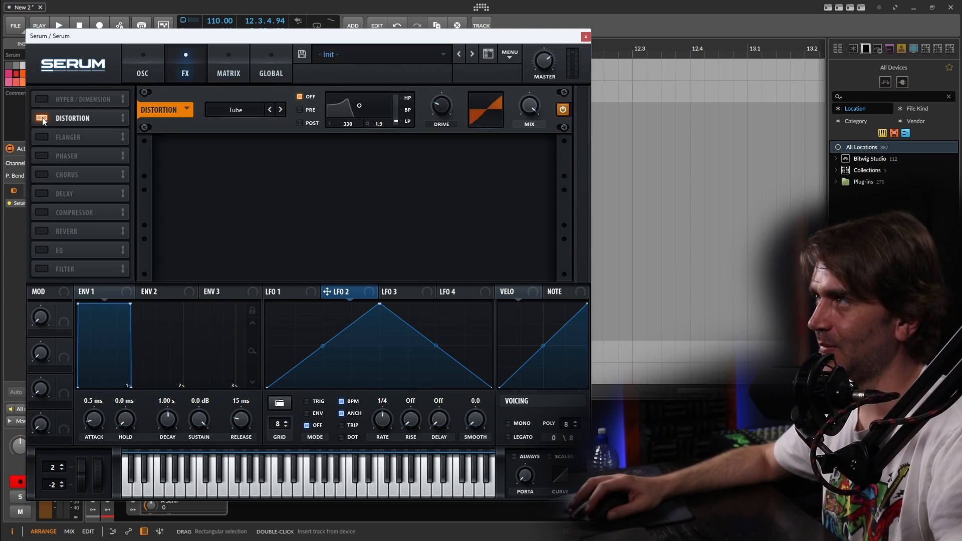
left_click(234, 110)
left_click(237, 164)
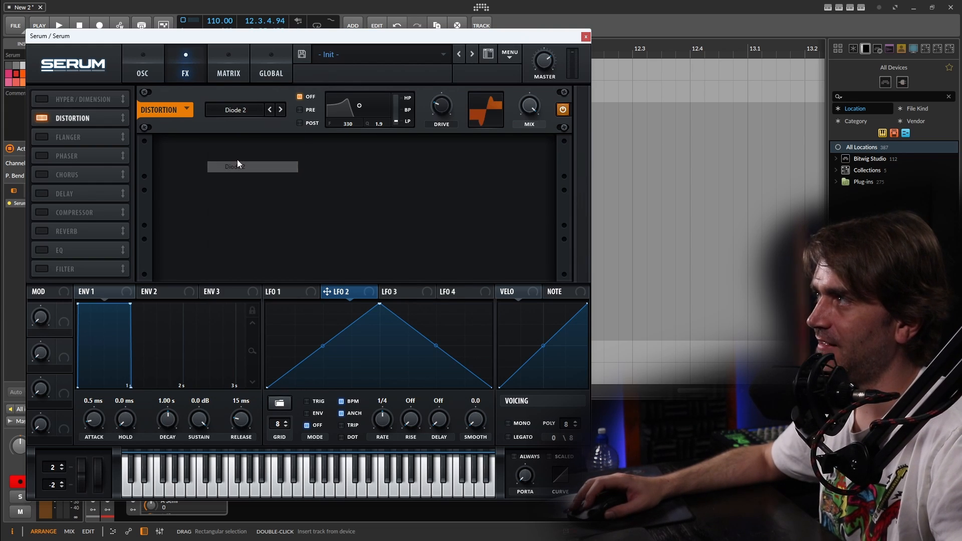
left_click(235, 110)
left_click(236, 155)
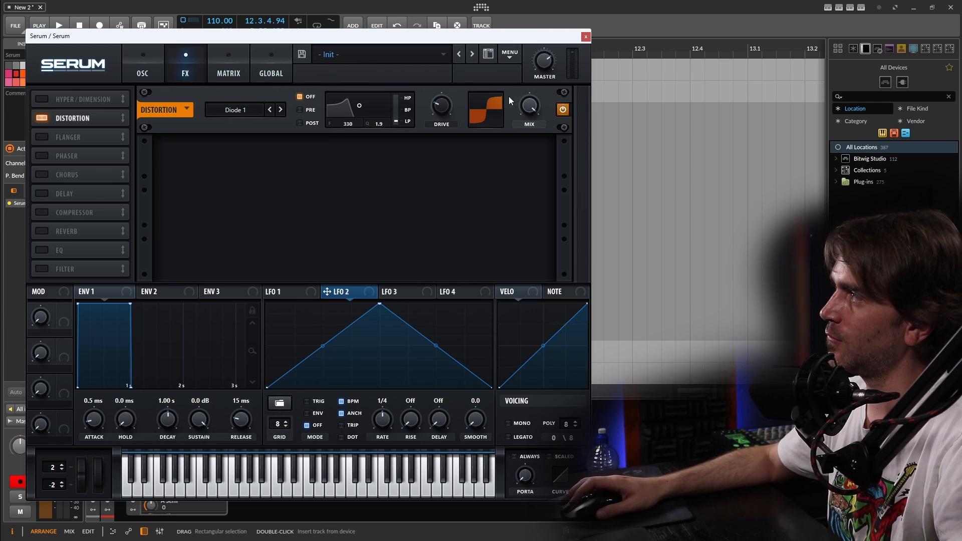
mouse_move(540, 71)
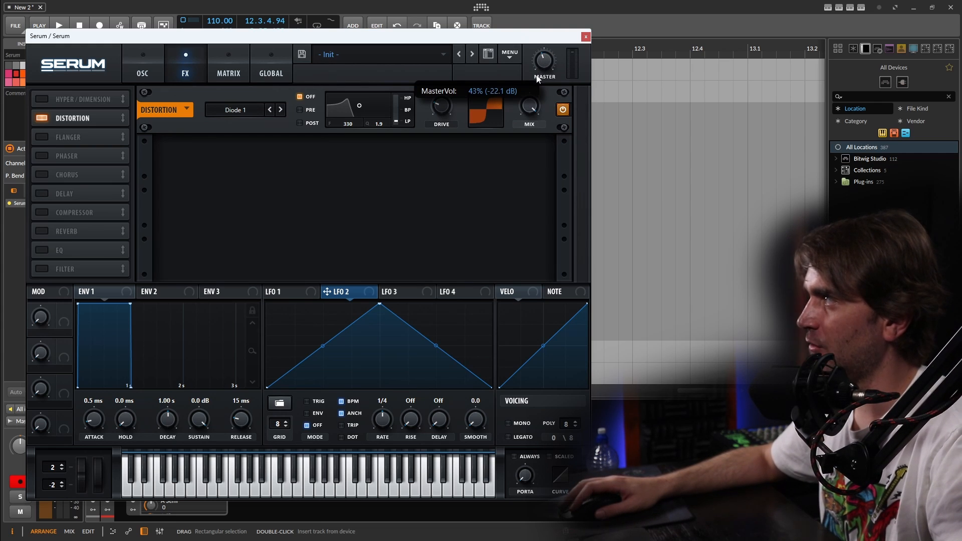
left_click_drag(437, 108, 444, 56)
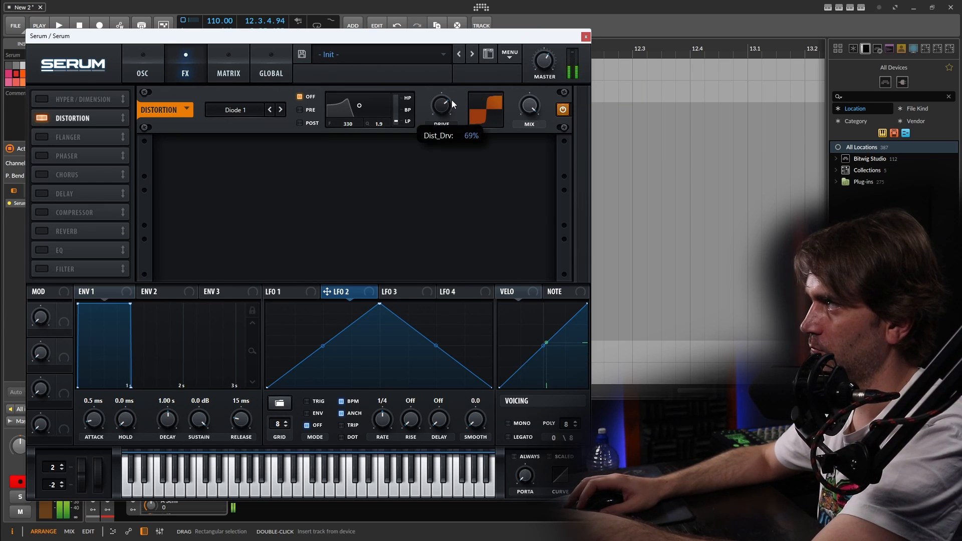
- Lower the filter's cutoff and frequency, and reduce the Chaos1 and Chaos2 modulation amounts, with Chaos2 to Fil Var at about 27
left_click(153, 63)
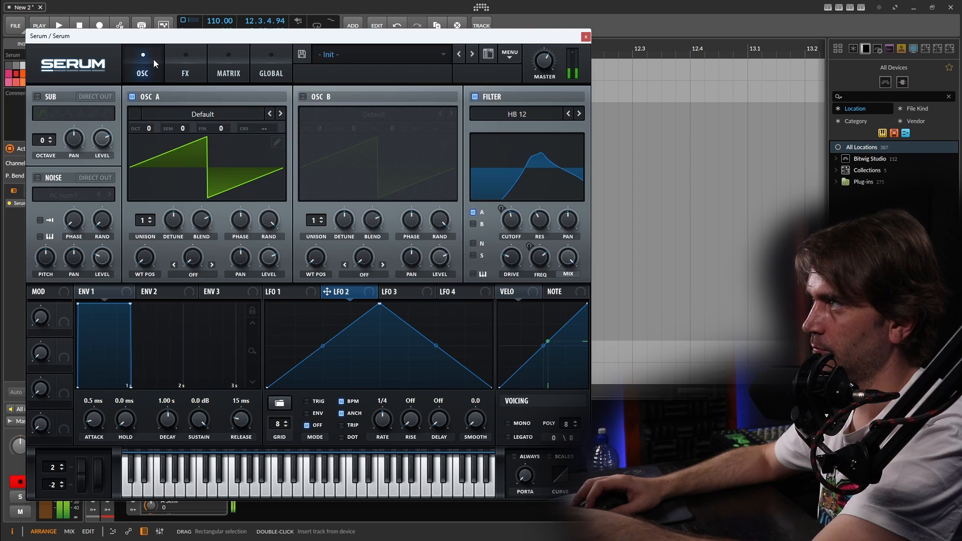
left_click_drag(513, 231, 544, 260)
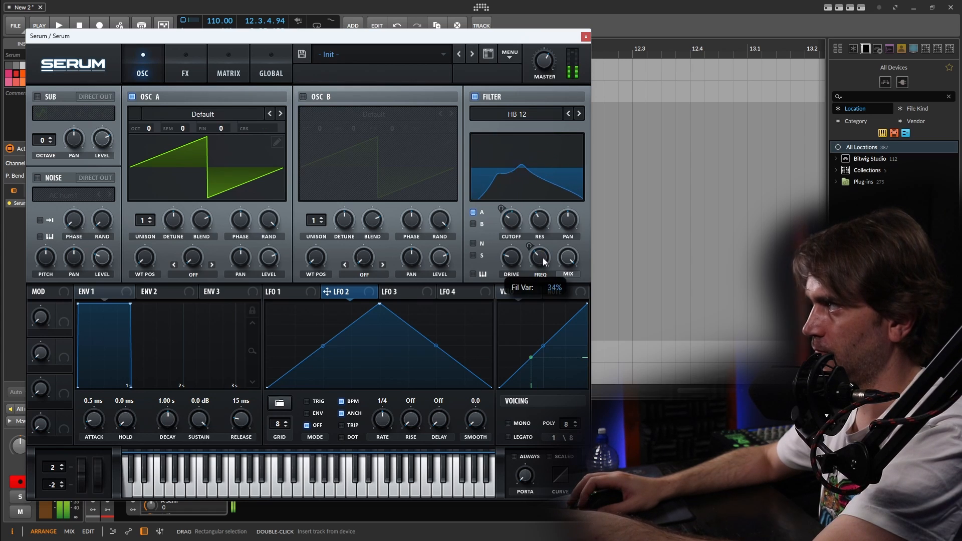
left_click_drag(511, 221, 512, 217)
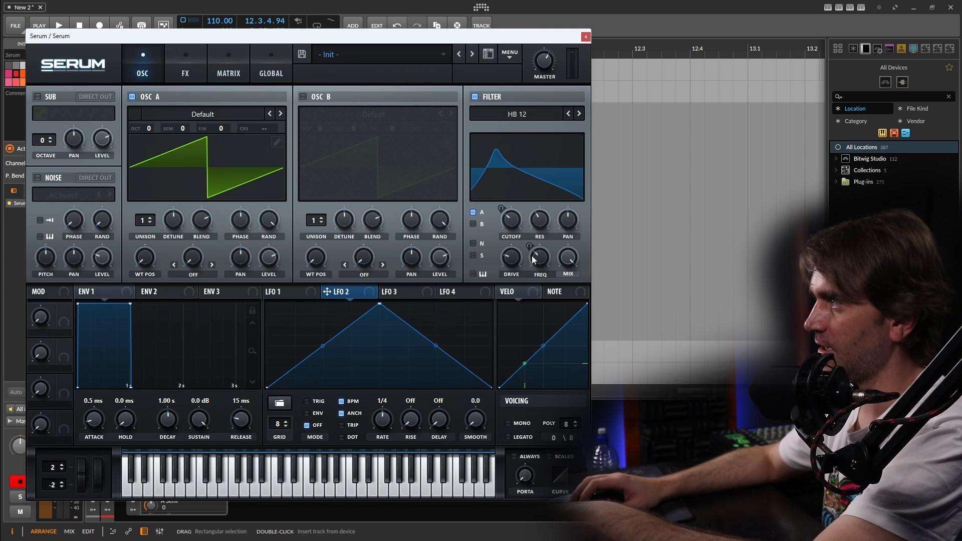
left_click(226, 73)
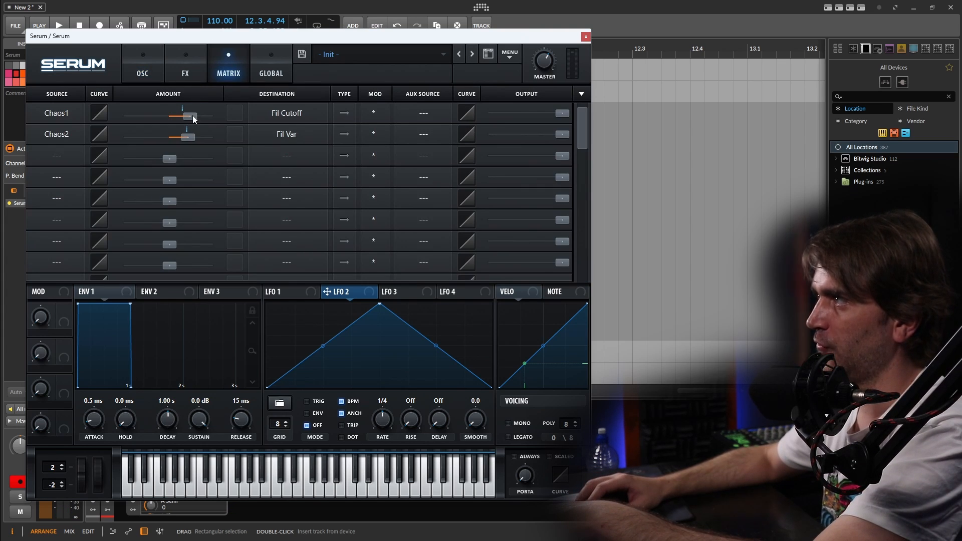
left_click_drag(190, 115, 182, 138)
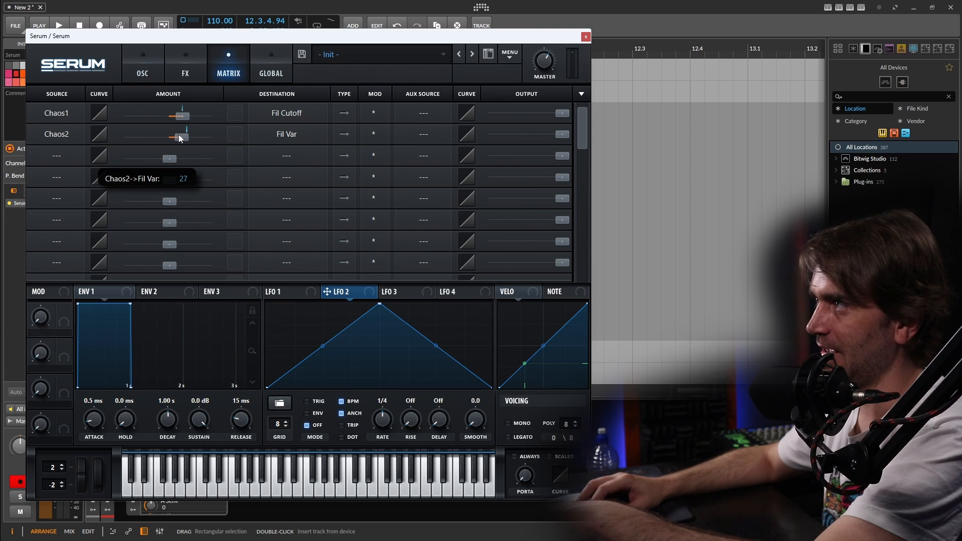
- Check the Chaos 1 and Chaos 2 rate settings against the filter movement
left_click(268, 62)
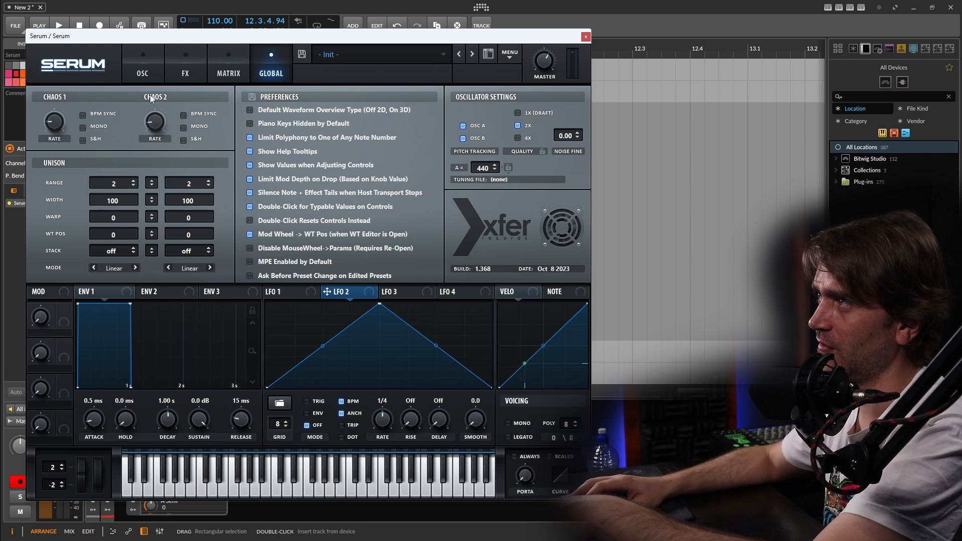
left_click(140, 64)
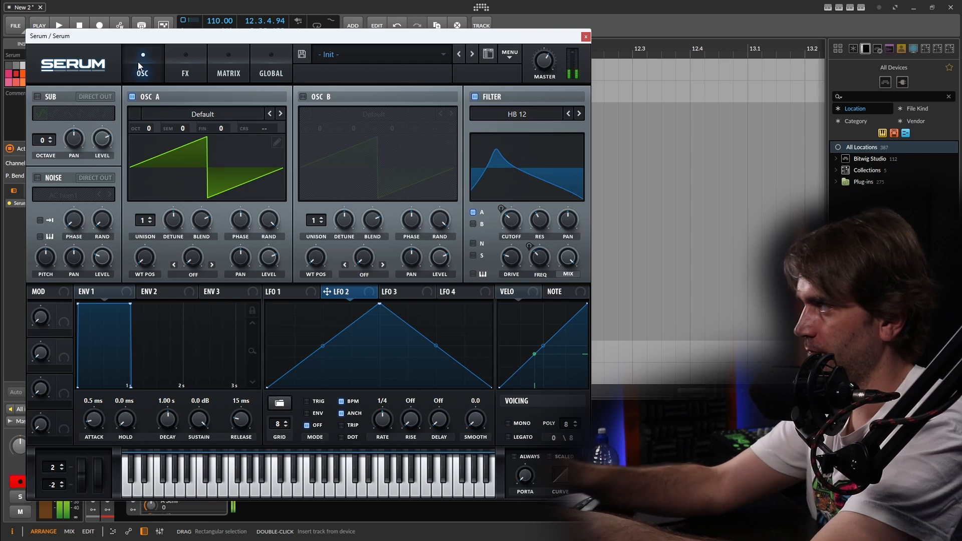
left_click(271, 65)
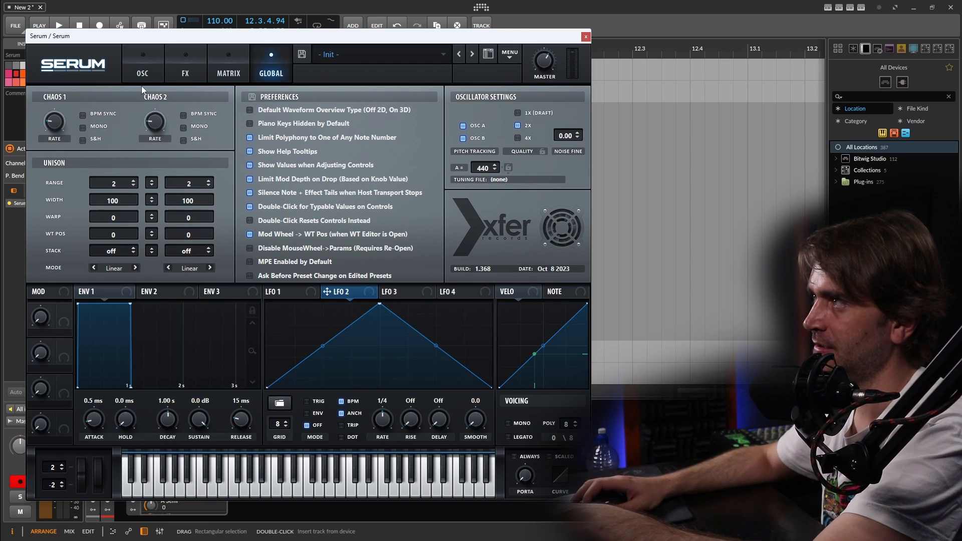
- Switch the synth's voicing to mono with legato enabled
left_click(142, 66)
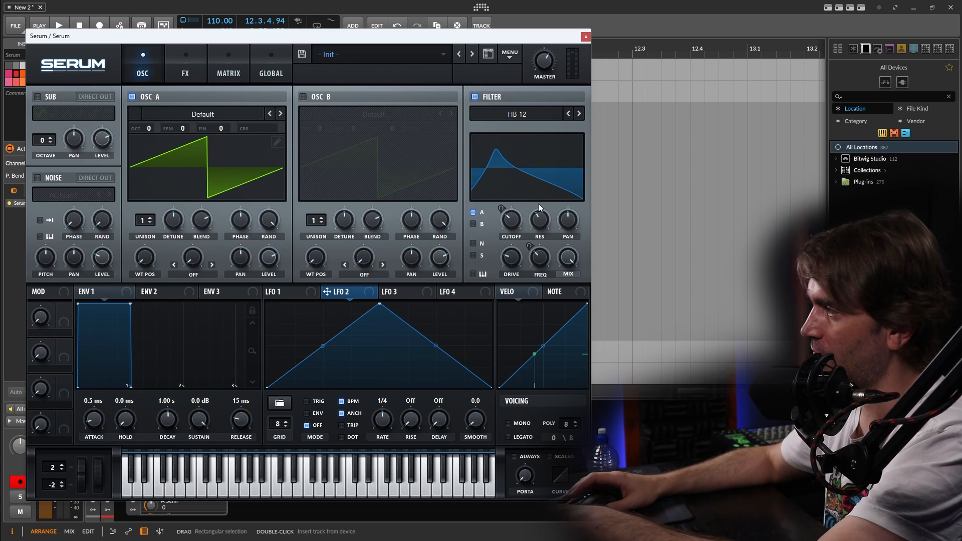
left_click(509, 424)
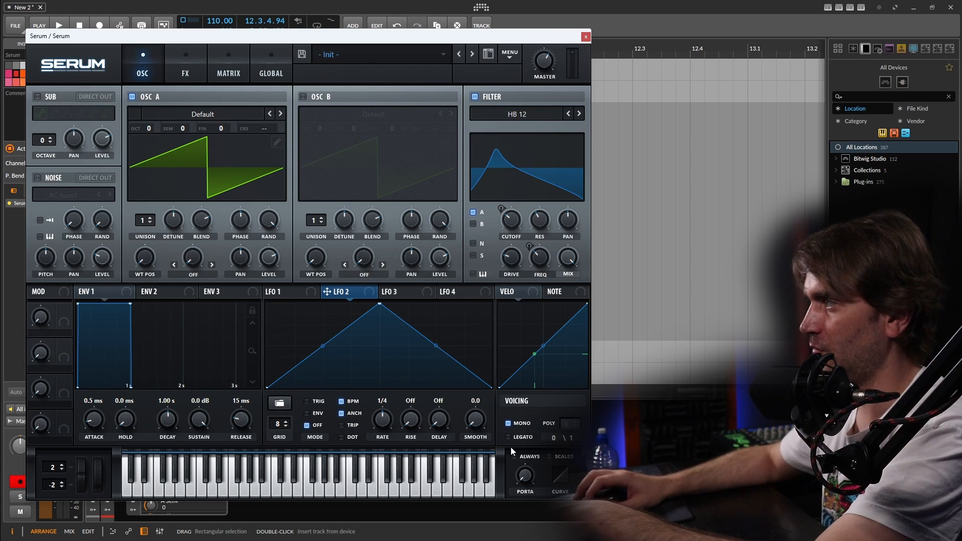
mouse_move(534, 467)
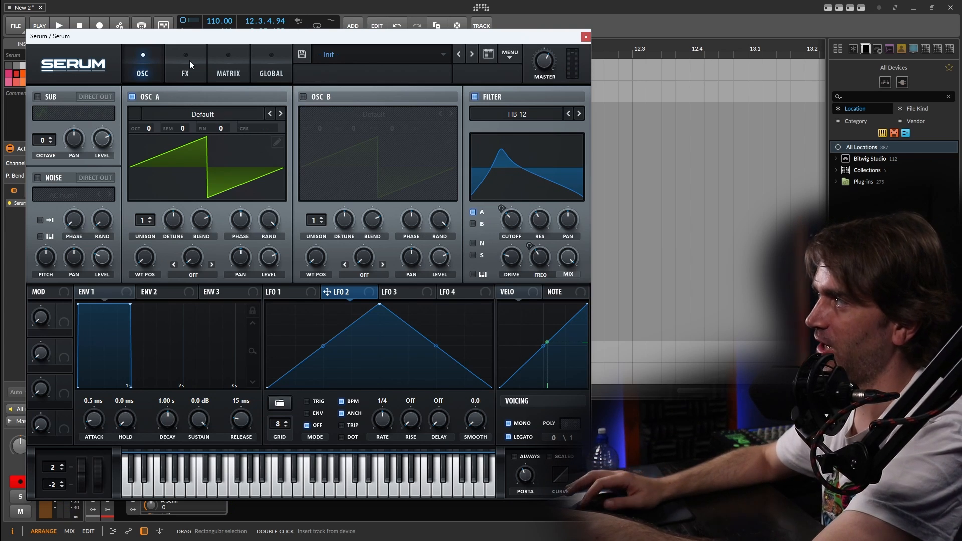
- Enable Hyper/Dimension after Distortion in the effects chain, with the Hyper mix turned down and the Dimension mix raised
left_click(190, 60)
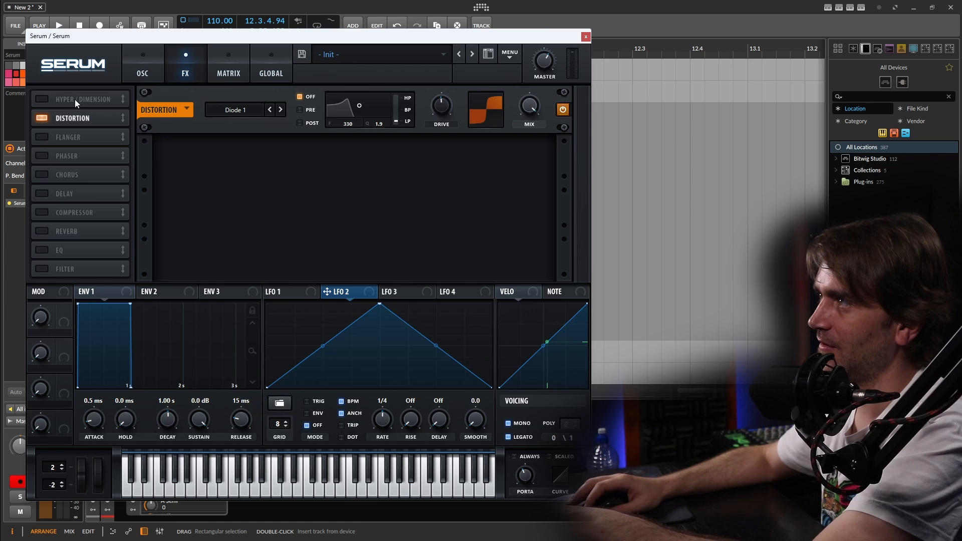
left_click_drag(74, 100, 76, 133)
left_click(42, 118)
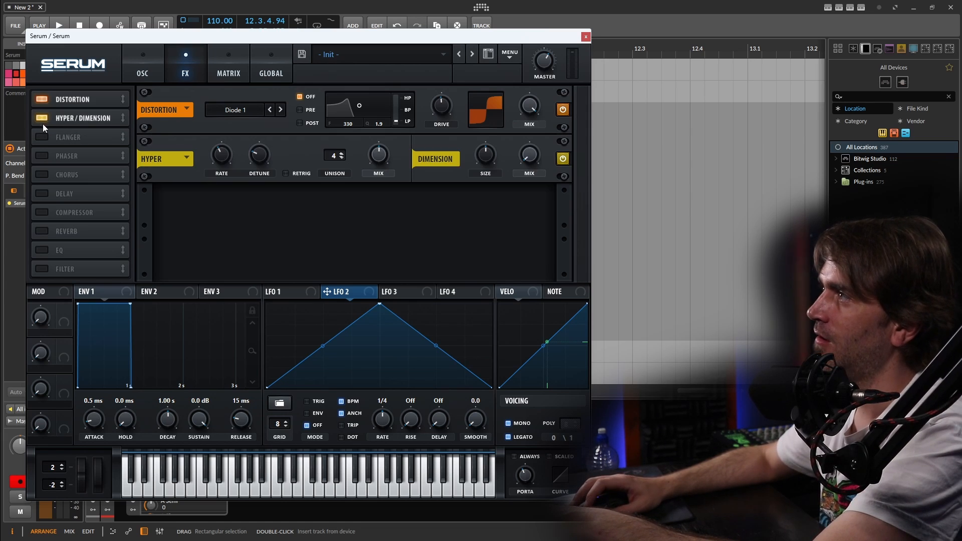
mouse_move(369, 174)
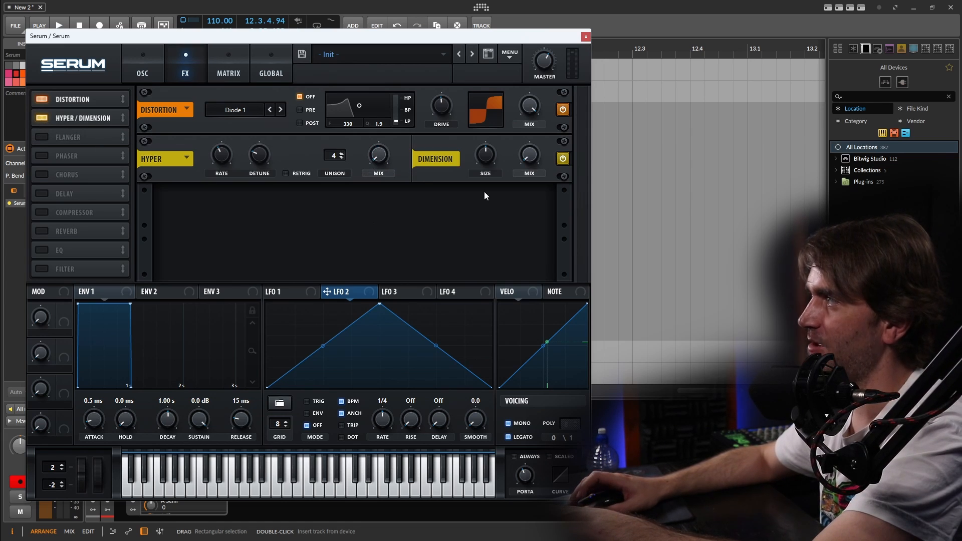
mouse_move(534, 142)
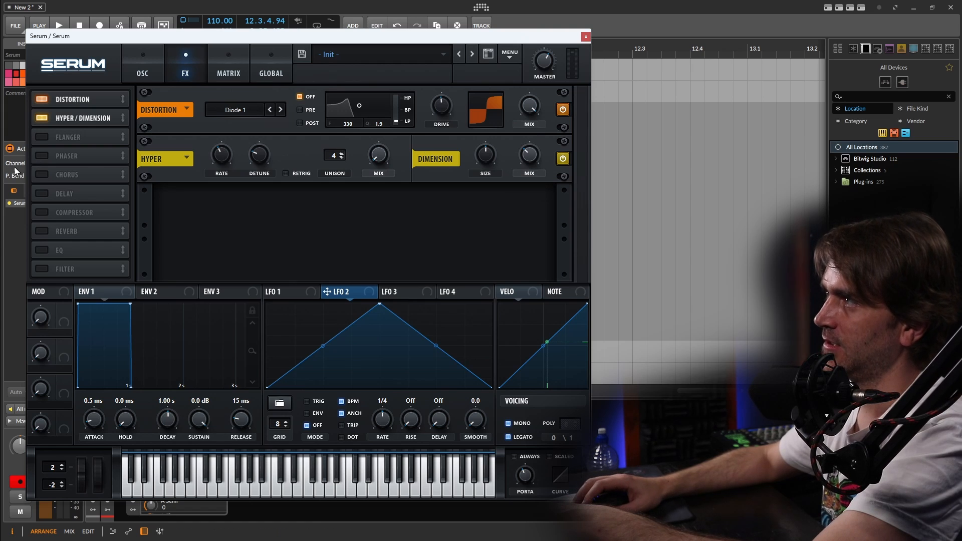
- Enable a linked ping-pong Delay at 1/8 dotted, with higher feedback and its filter at about 2808 frequency and 3.9 Q
left_click(42, 194)
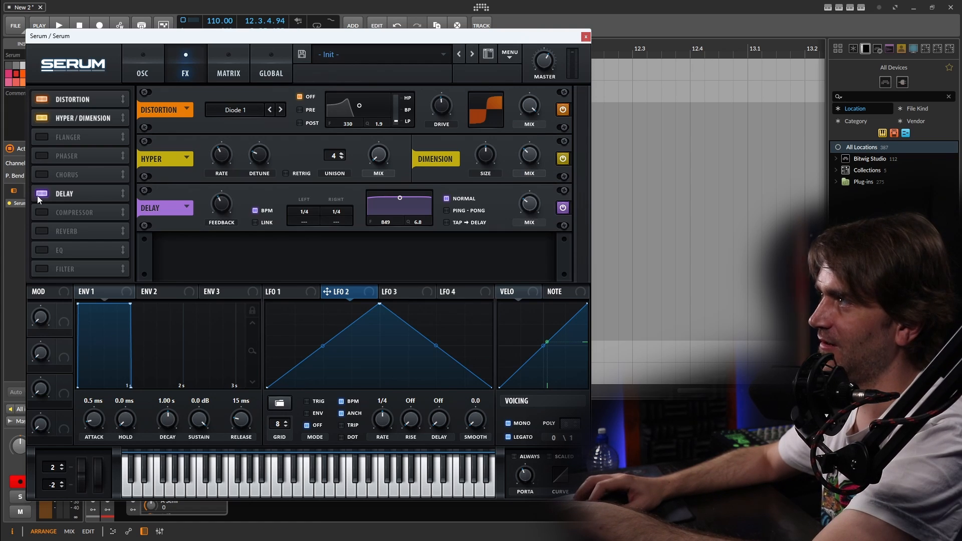
left_click(256, 222)
left_click(311, 223)
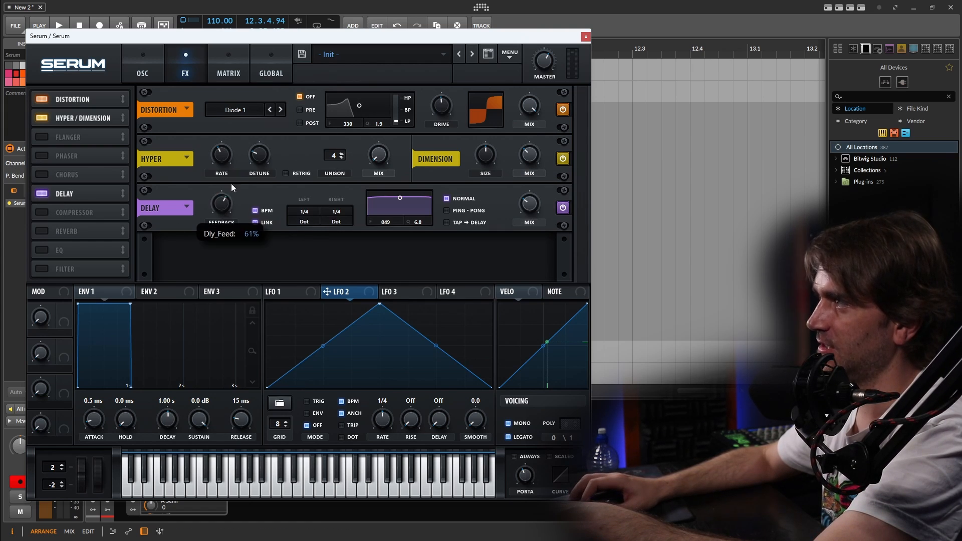
left_click_drag(416, 206, 413, 207)
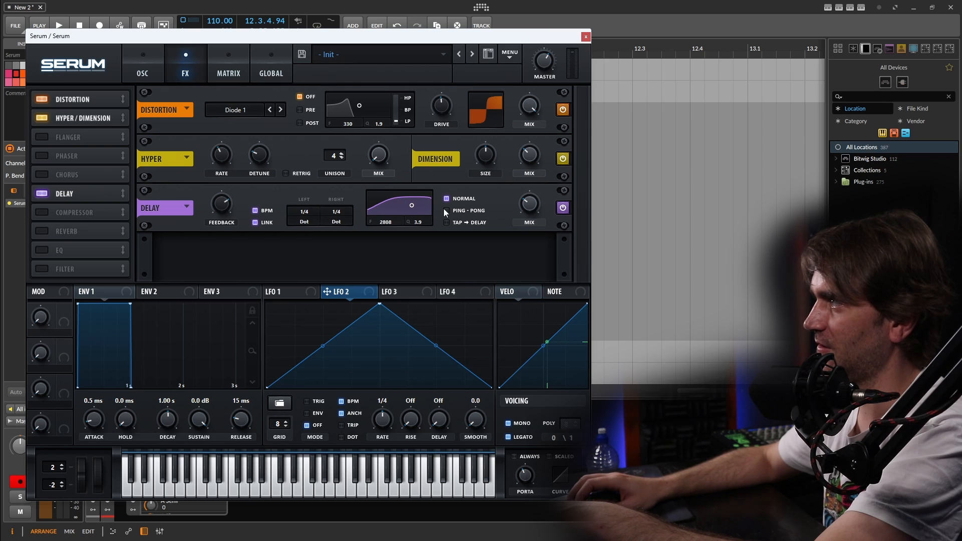
left_click(453, 211)
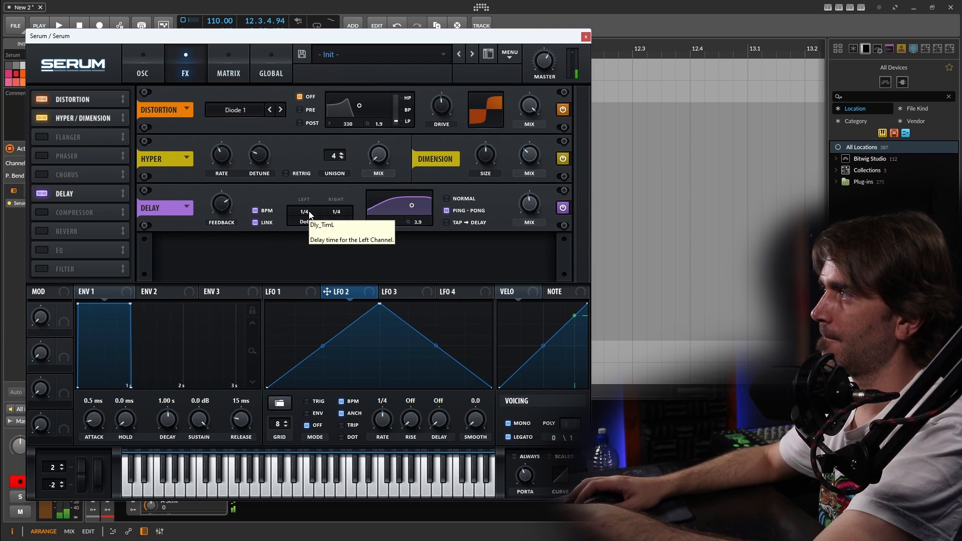
left_click_drag(309, 213, 305, 220)
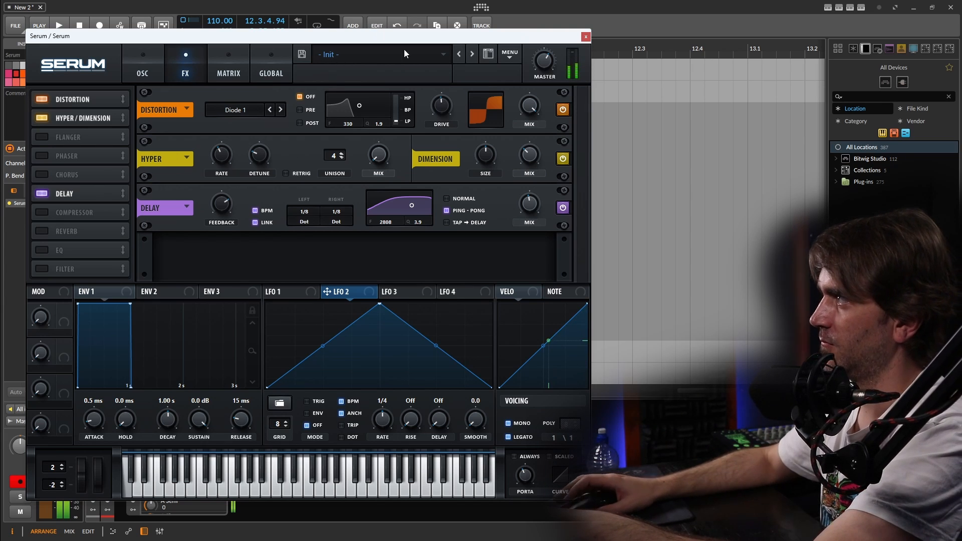
- Fine-tune the amount of the Chaos2 modulation on Fil Var in the modulation matrix
left_click(138, 63)
left_click(225, 59)
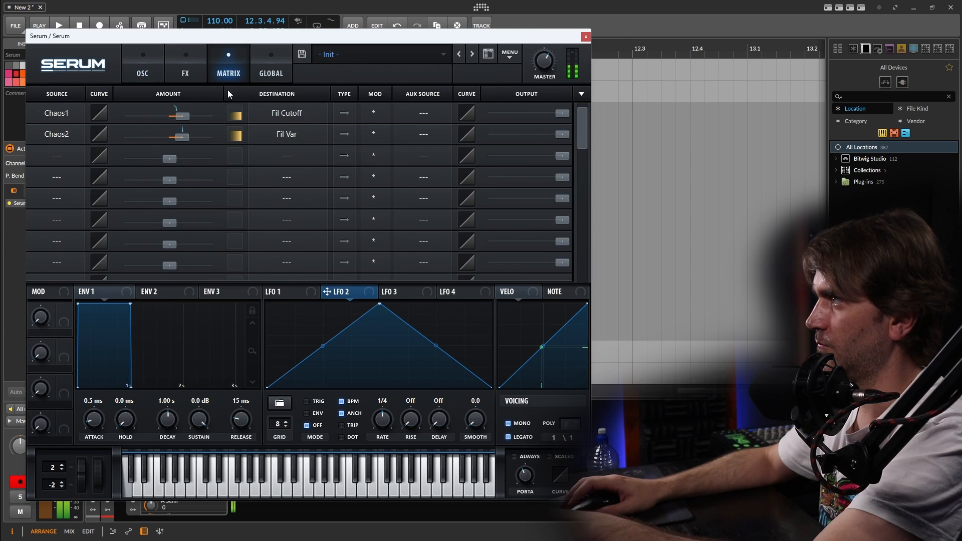
mouse_move(179, 135)
left_mouse_down()
mouse_move(186, 118)
mouse_move(182, 135)
left_mouse_up()
left_click(150, 76)
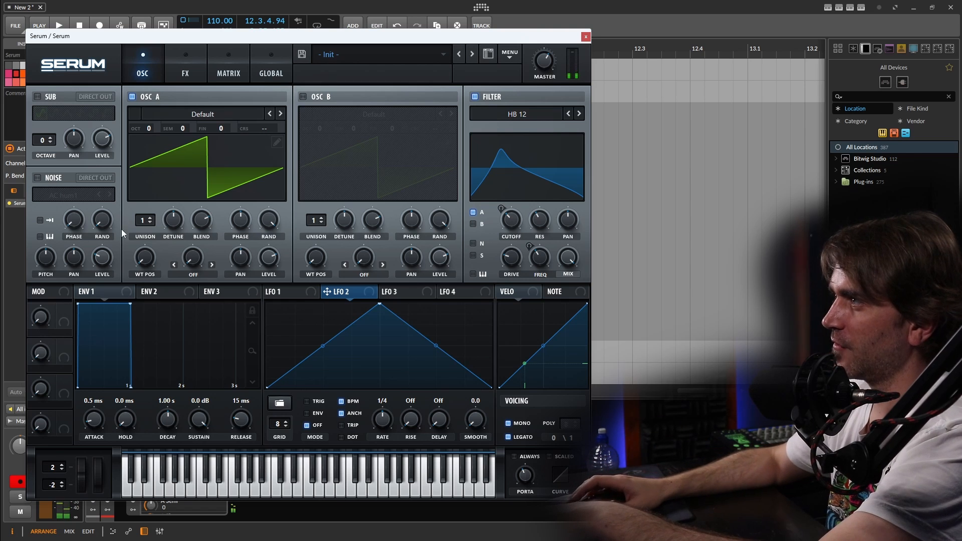
- Set oscillator A to 2 unison voices and lower its detune
left_click(149, 219)
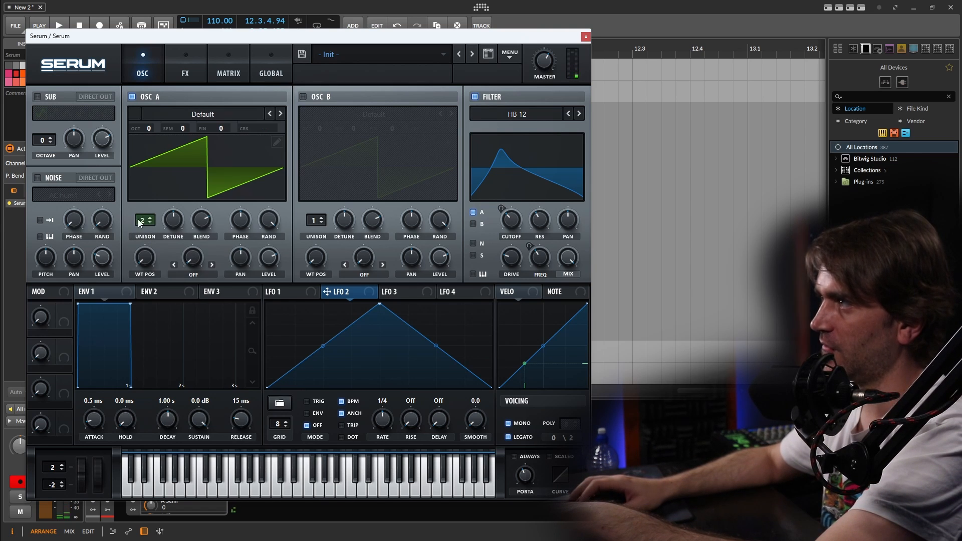
left_click_drag(175, 219, 153, 272)
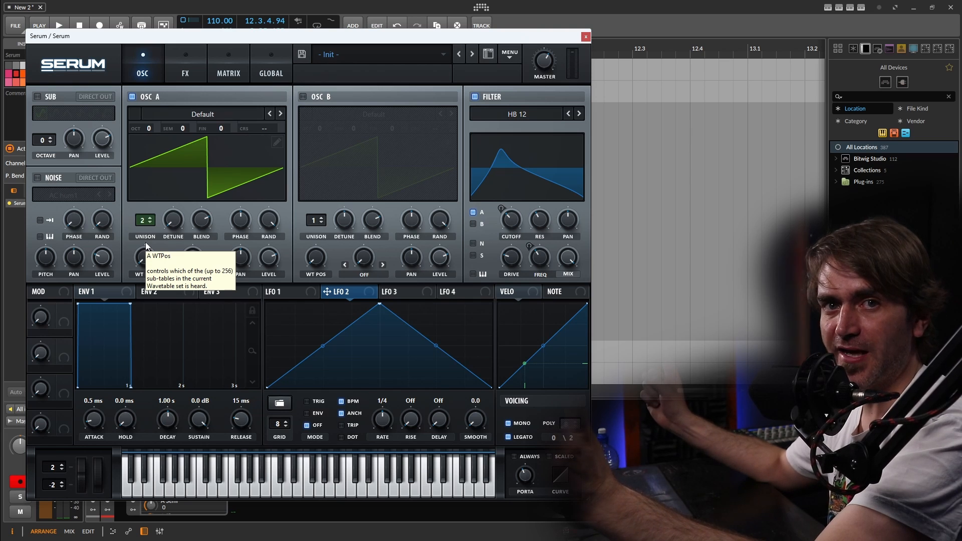
left_click(171, 224)
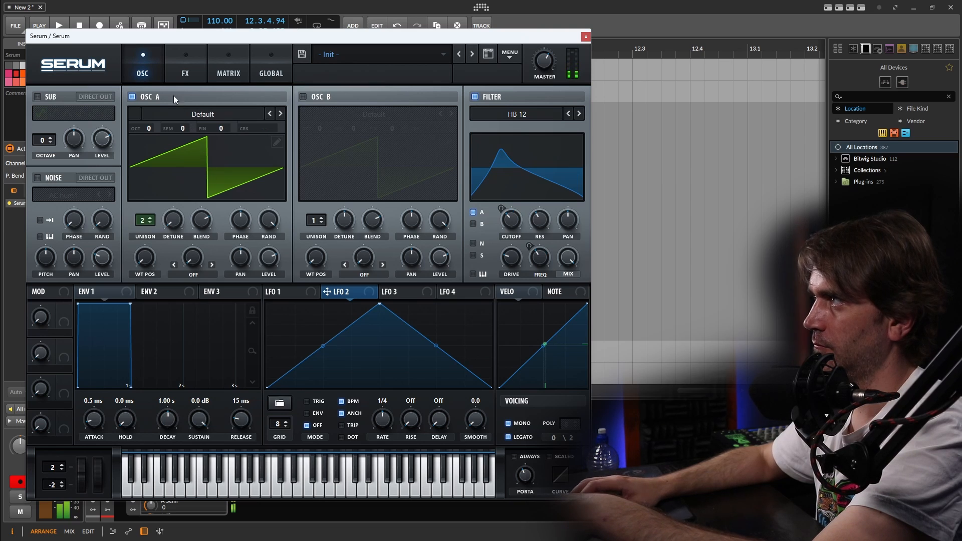
- Glance over the effects chain and save the preset as "psychedelic soaring lead 1" in the User folder
left_click(187, 69)
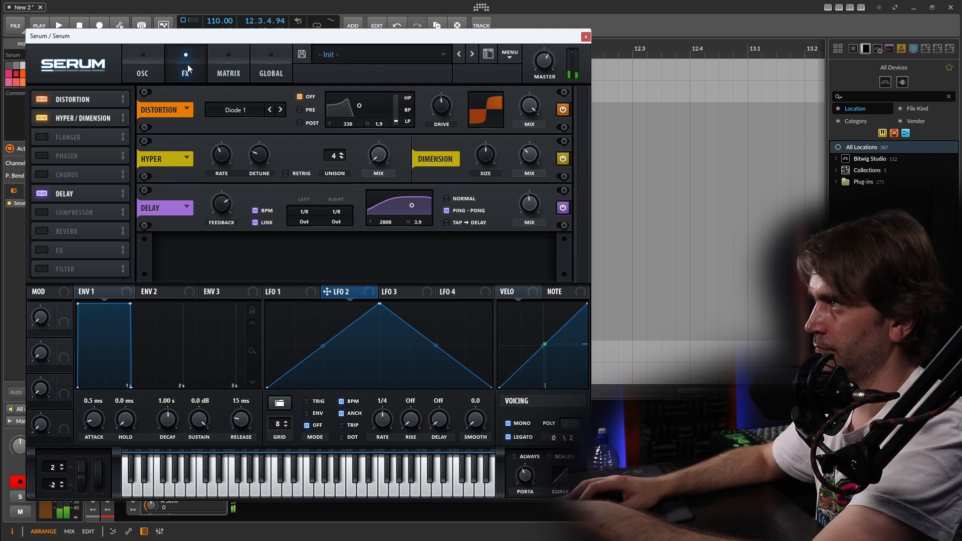
left_click(138, 61)
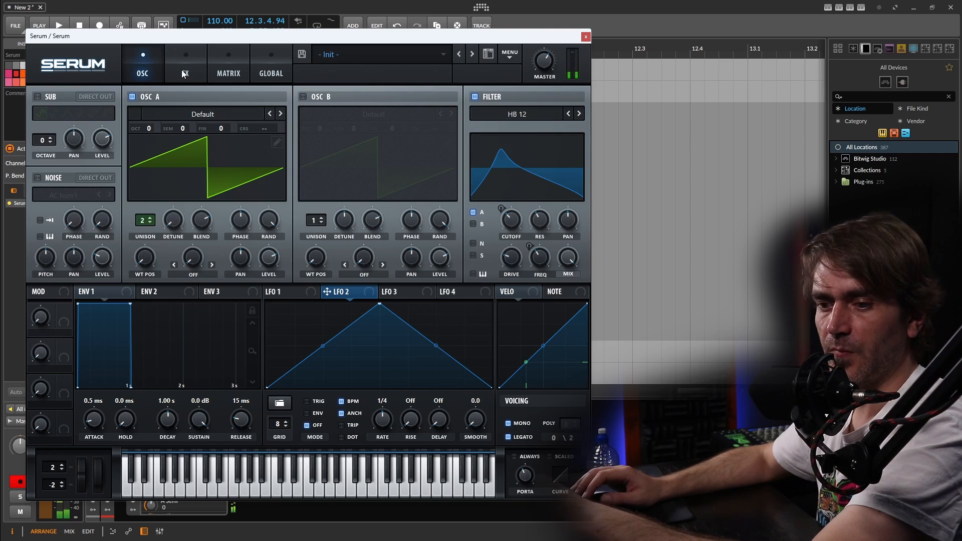
left_click(302, 55)
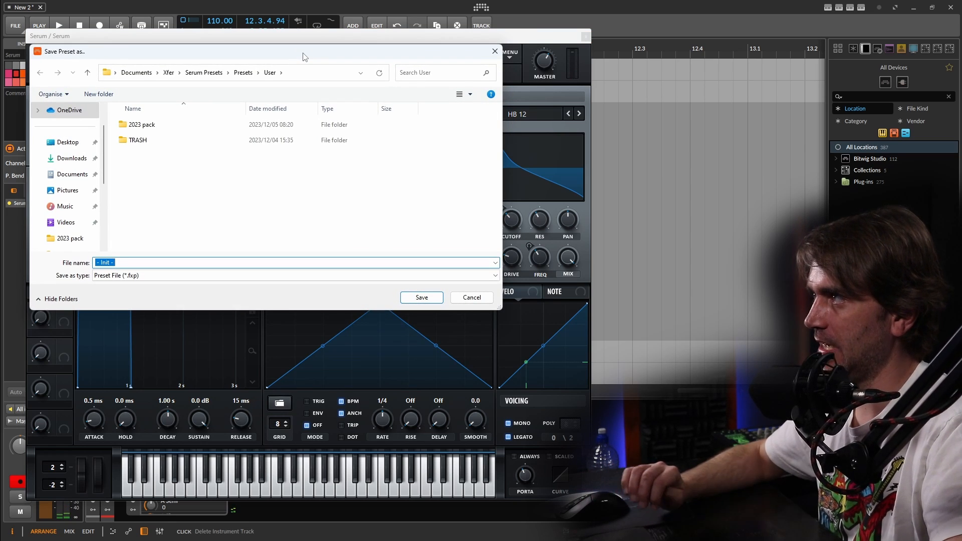
key("Escape")
- Enable BPM Sync, Mono and S&H for both Chaos 1 and Chaos 2 in the global settings
left_click(265, 69)
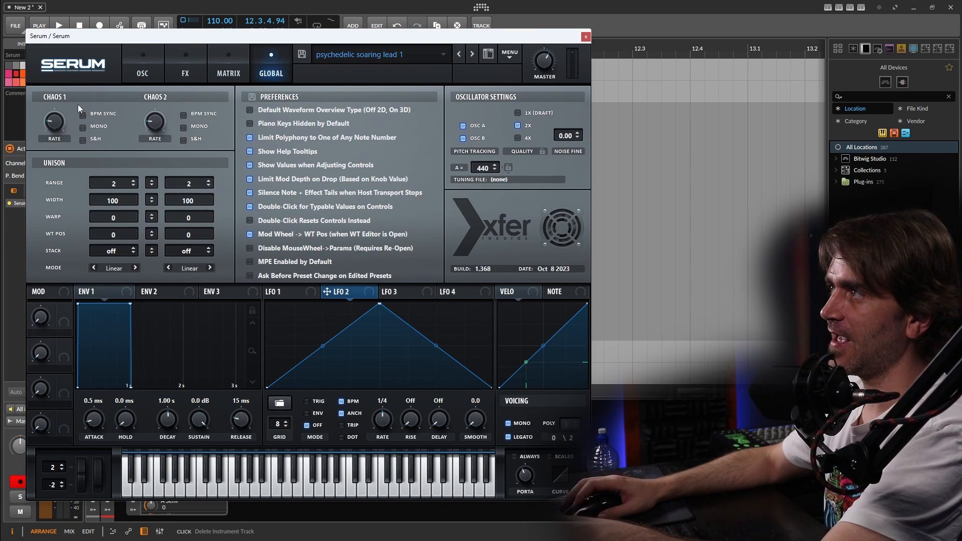
left_click(82, 128)
left_click(81, 140)
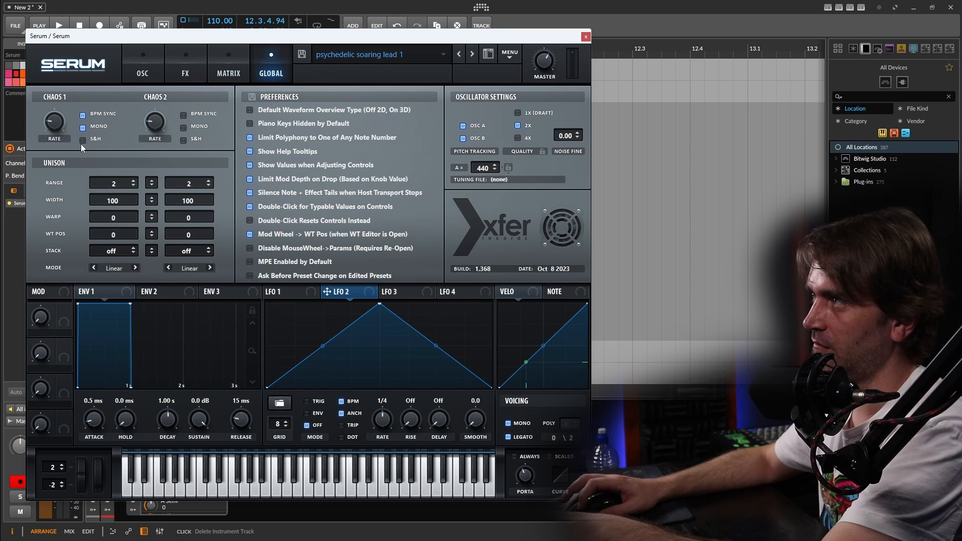
left_click(184, 116)
left_click(184, 127)
left_click(183, 140)
- Set the Chaos 1 rate to 1/8 triplet and the Chaos 2 rate to 1/8 dotted
mouse_move(56, 122)
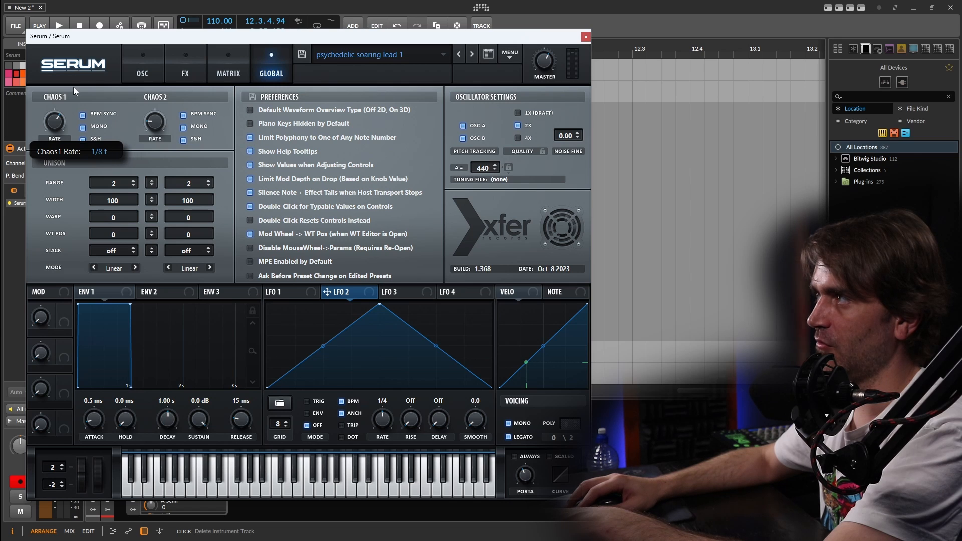
mouse_move(155, 126)
left_click_drag(154, 127, 164, 94)
left_click(148, 61)
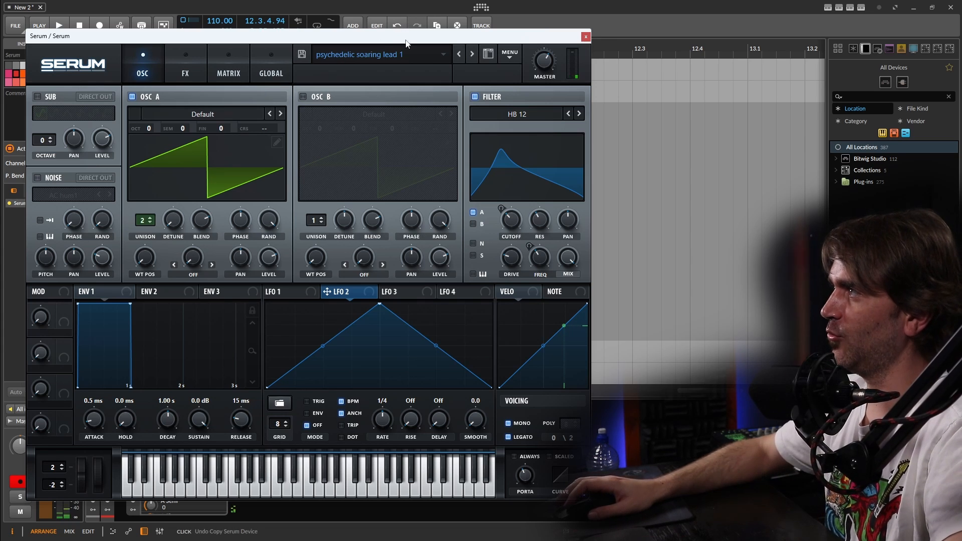
- Save the sample-and-hold variation as a new preset named "psychedelic soaring lead 1SnH"
left_click(301, 55)
left_click(178, 262)
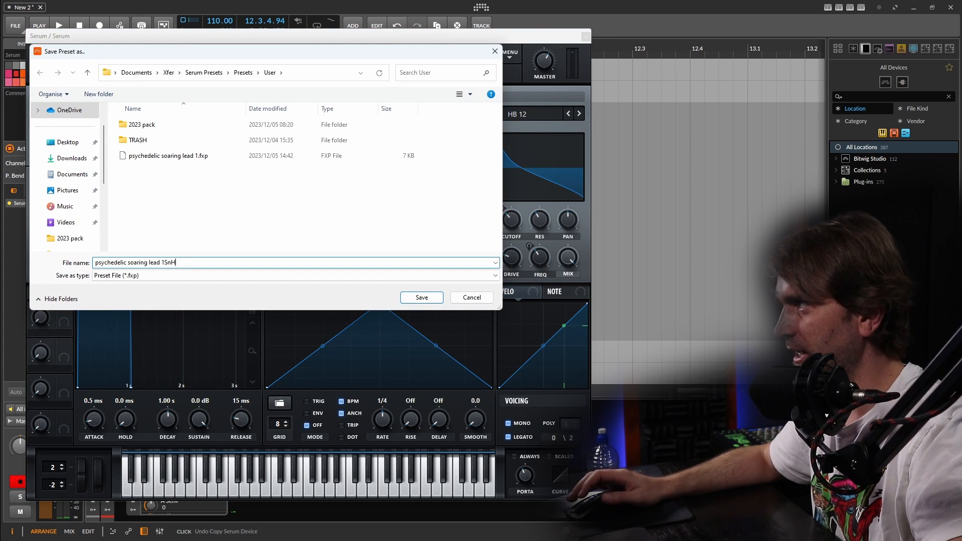
left_click(410, 296)
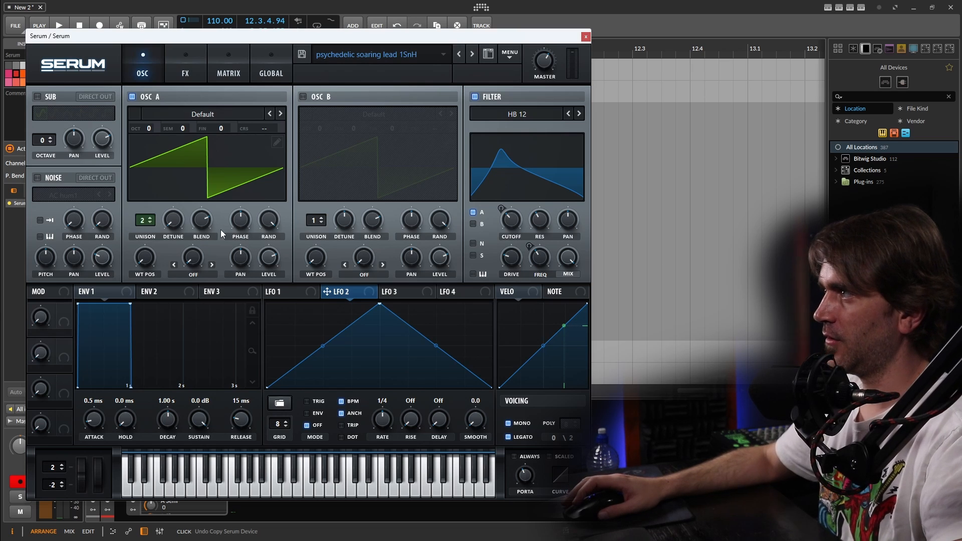
- Review the Chaos 1 and Chaos 2 rate, BPM Sync, Mono and S&H settings
left_click(253, 71)
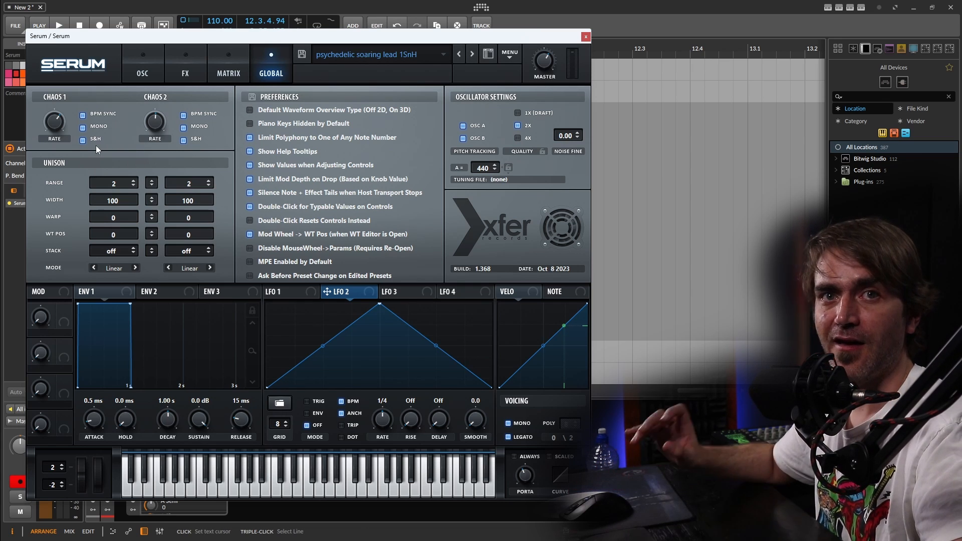
mouse_move(97, 149)
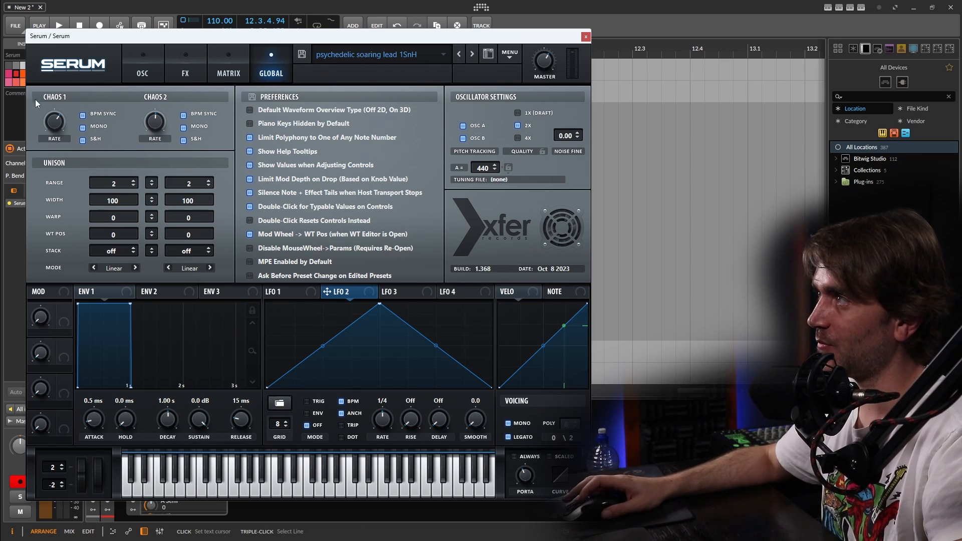
left_click(133, 56)
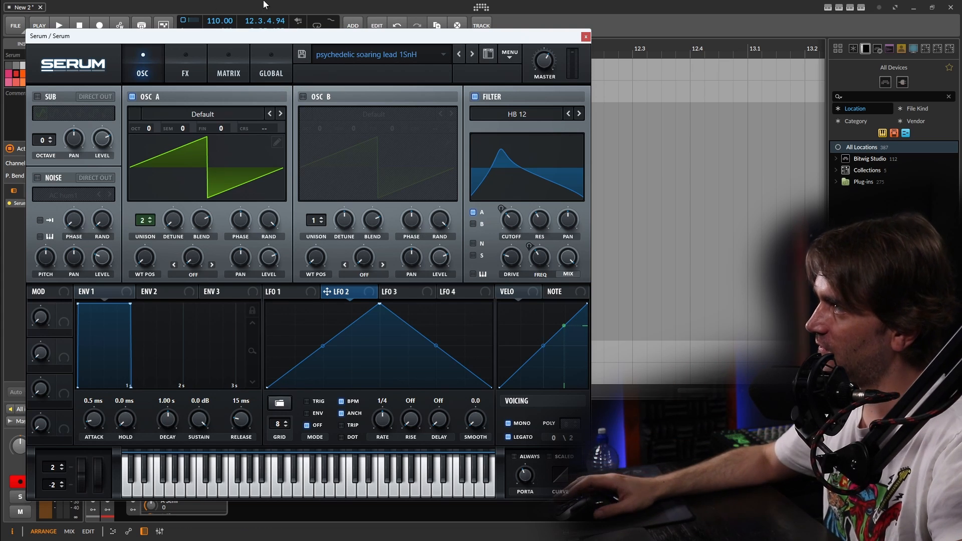
- Close the synth window and create an empty clip in the Serum track's Scene 1 slot, drawing and deleting a trial B1 note
left_click(585, 36)
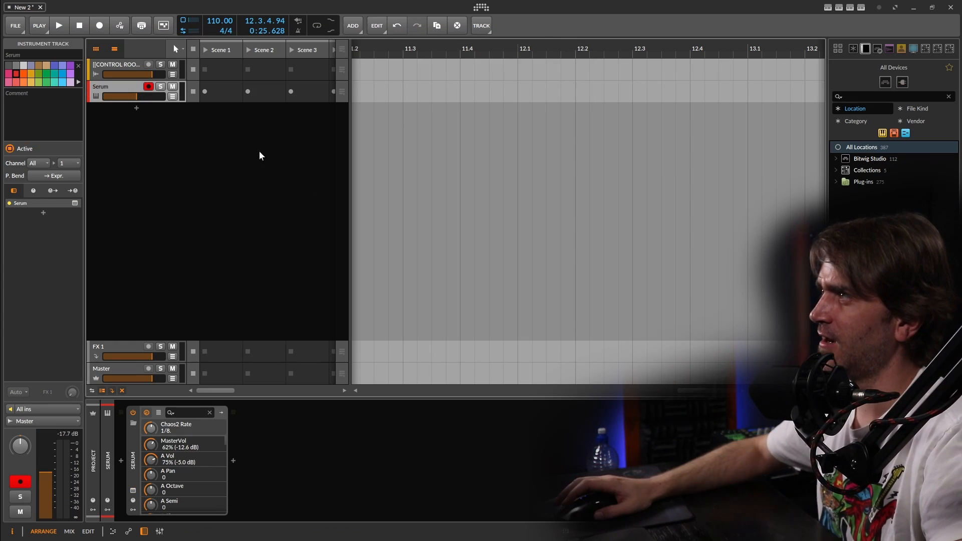
double_click(221, 92)
double_click(176, 440)
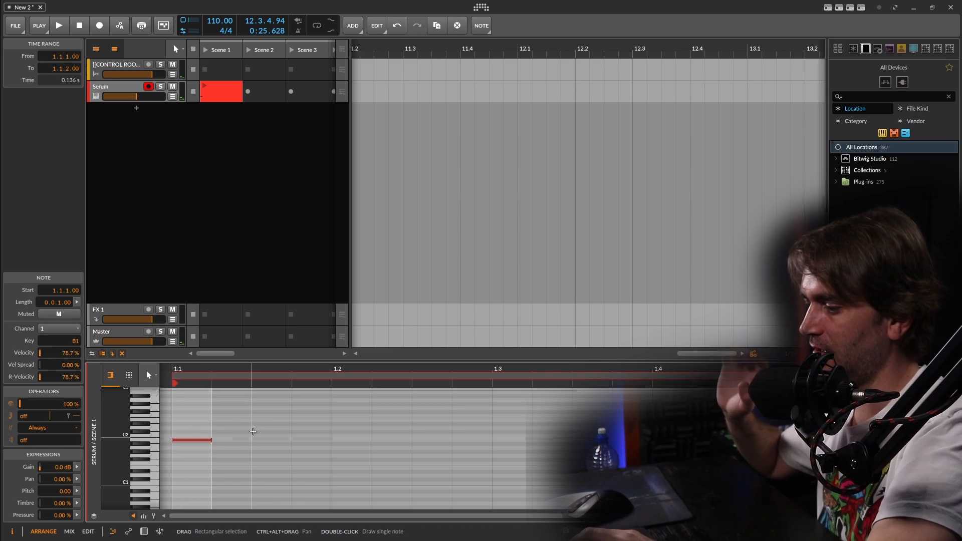
key("Delete")
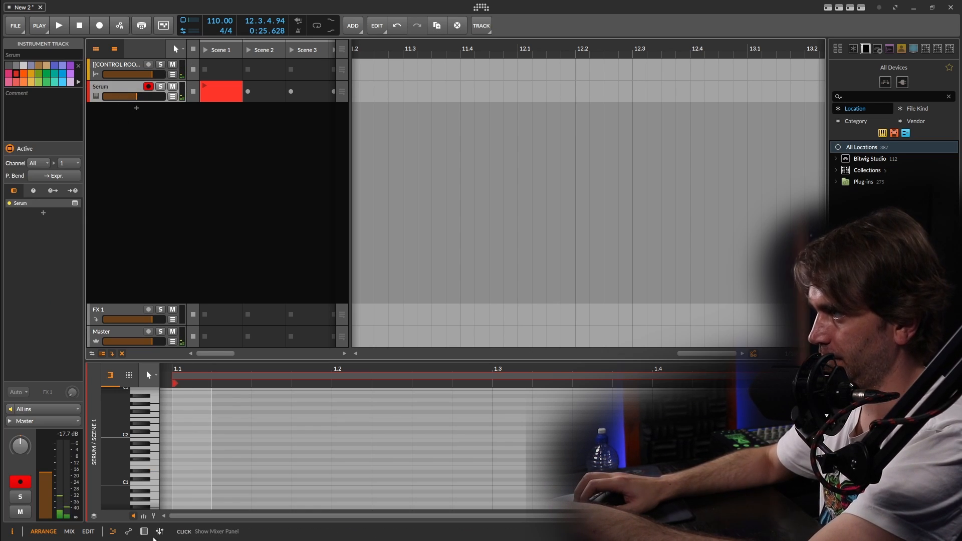
- Reopen the Serum window from the device chain and load the preset "psychedelic soaring lead 1"
left_click(144, 532)
left_click(134, 491)
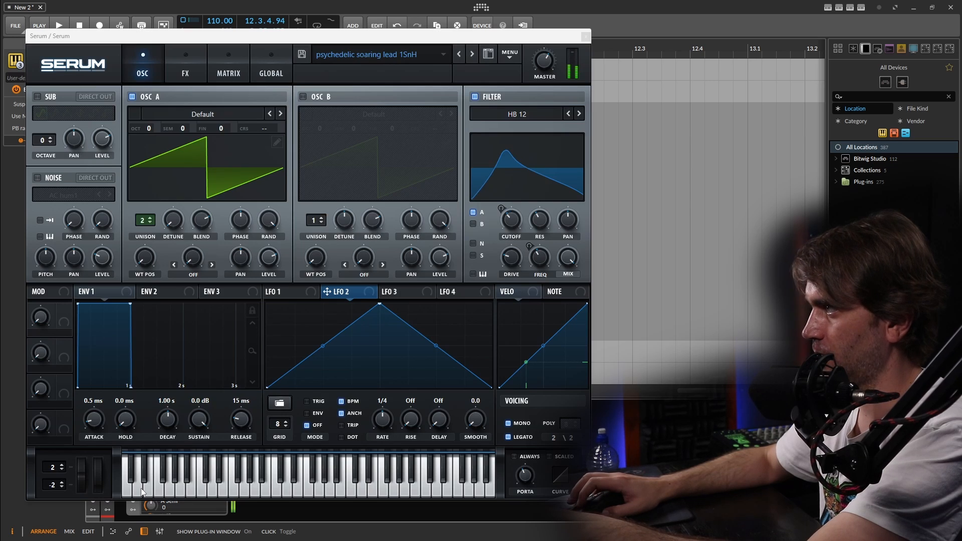
left_click(460, 54)
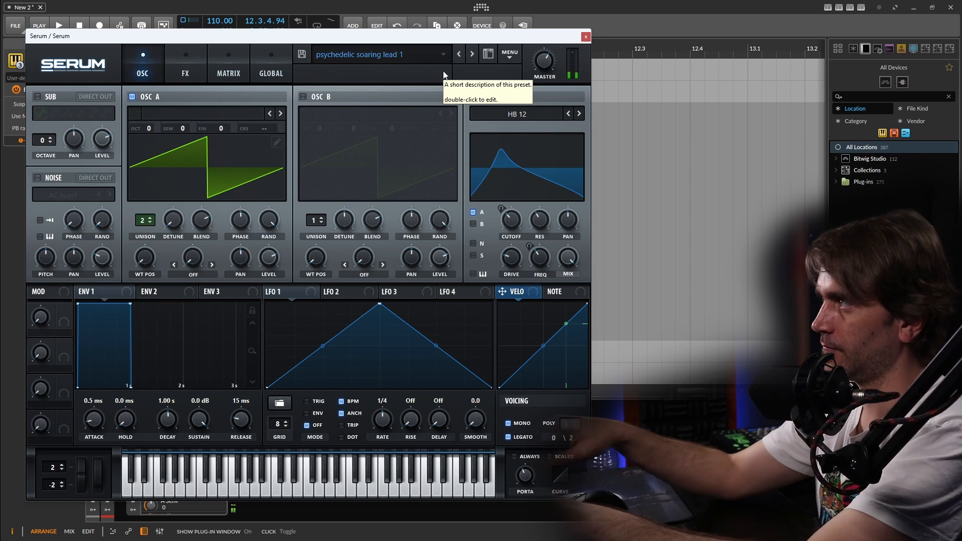
- Disable Serum's built-in Delay effect and close the synth window
left_click(176, 60)
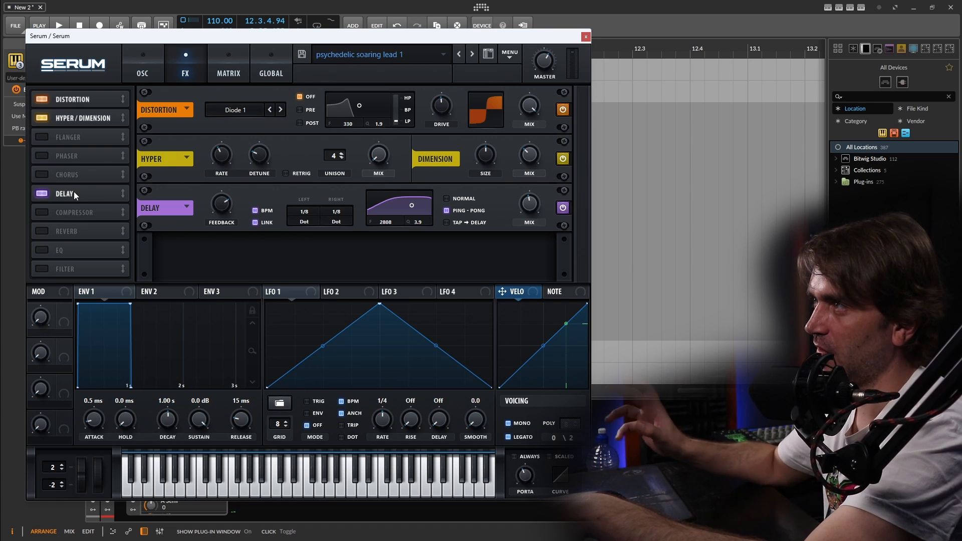
left_click(43, 195)
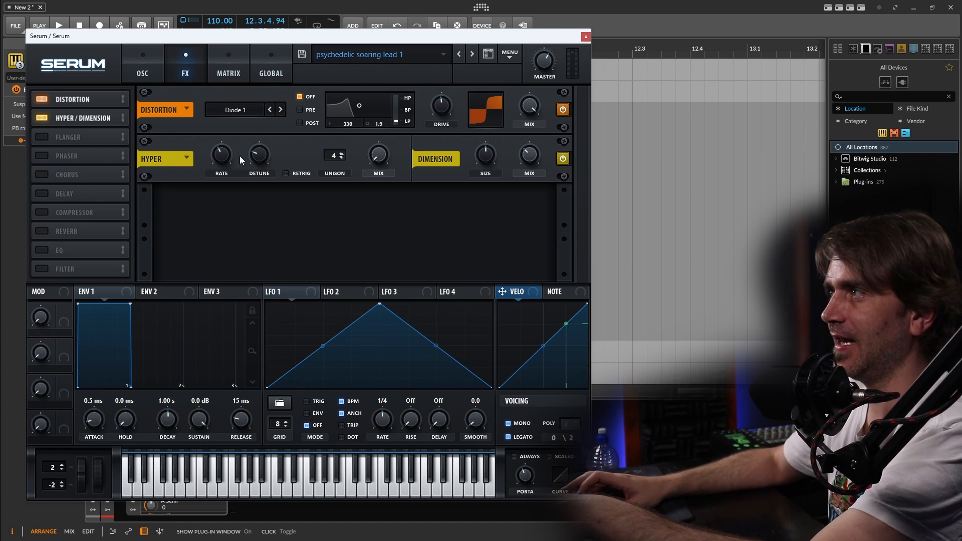
left_click(586, 37)
- Insert a Delay+ device after Serum in the track's device chain
left_click(233, 461)
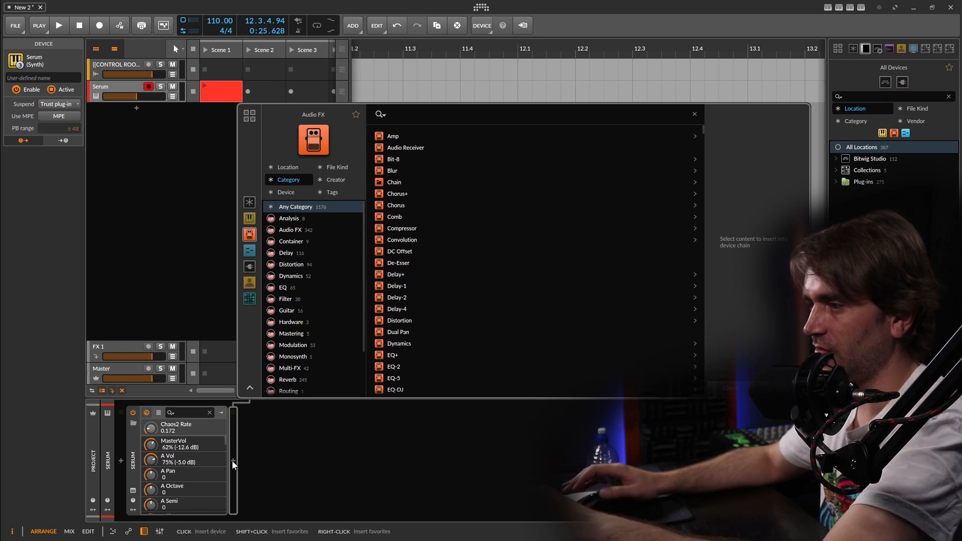
type("del")
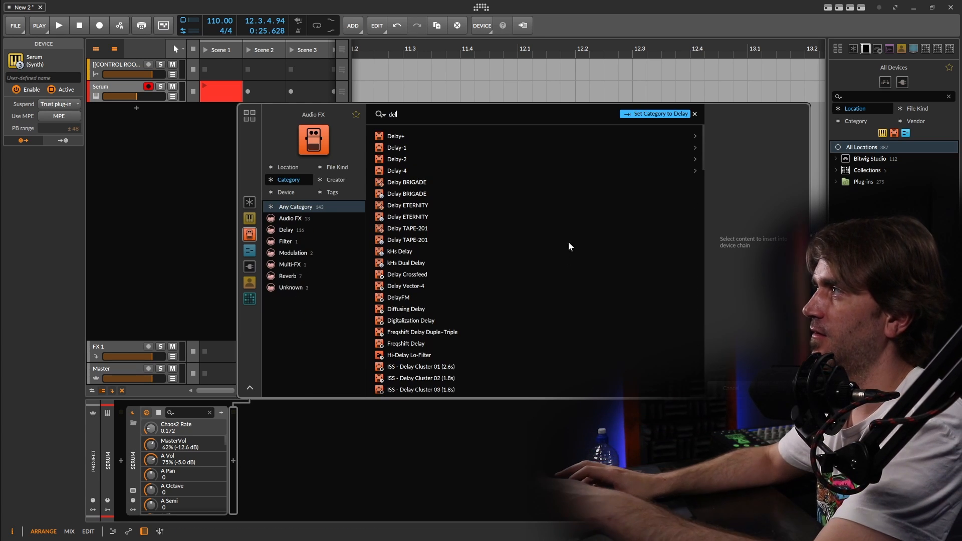
double_click(430, 140)
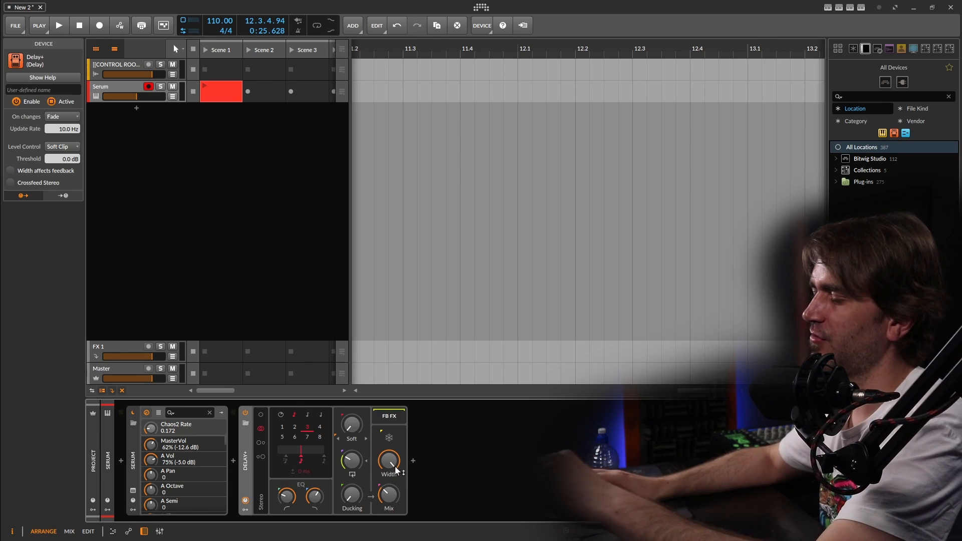
- Switch Delay+ to Ping L mode and raise its feedback and mix
left_click(260, 443)
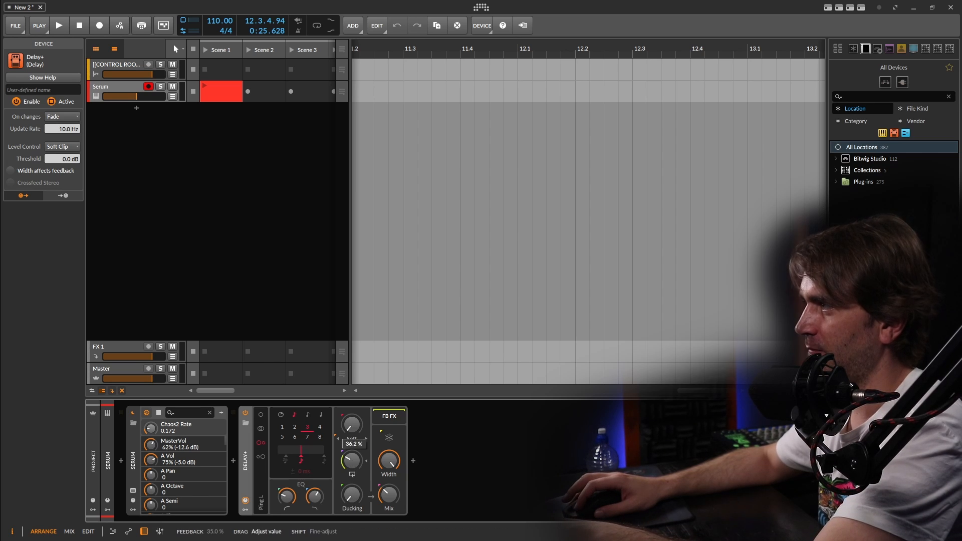
left_click_drag(352, 461, 352, 424)
left_click_drag(389, 495, 352, 441)
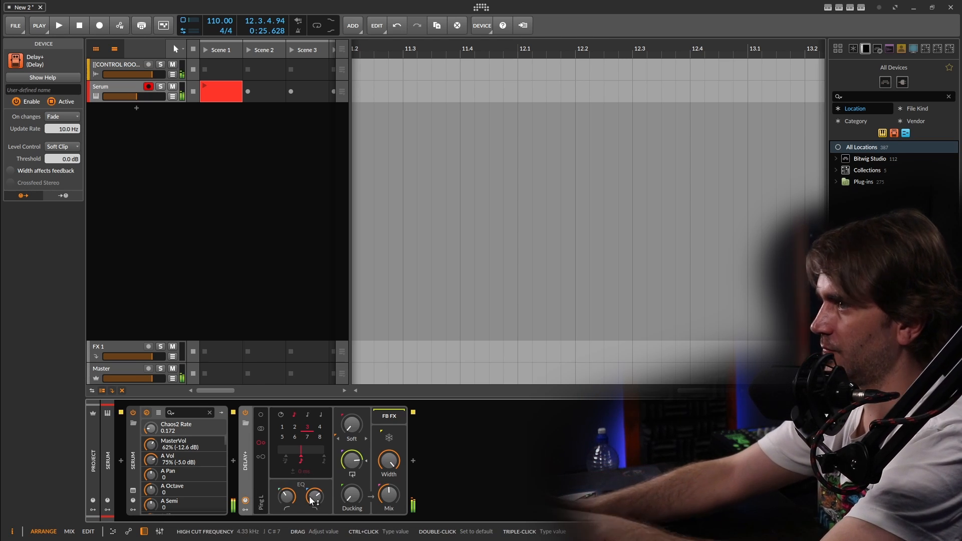
- Insert the Reach reverb plug-in after Delay+ in the device chain
left_click(414, 460)
type("reac")
left_click(543, 134)
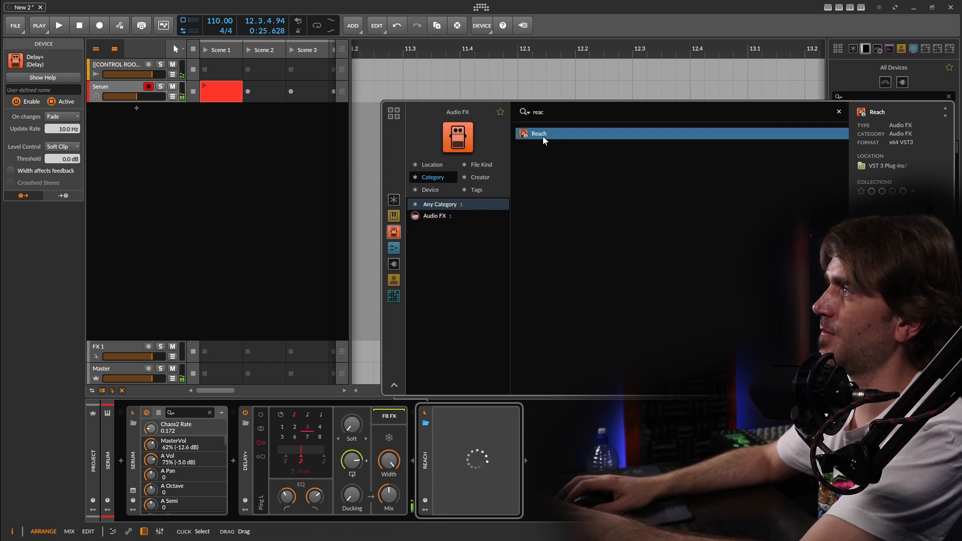
double_click(543, 137)
- Set Reach's Space to about 126% and its master mix to about 35%, and reduce its reverb mix
left_click_drag(275, 339, 277, 346)
left_click_drag(313, 222, 321, 215)
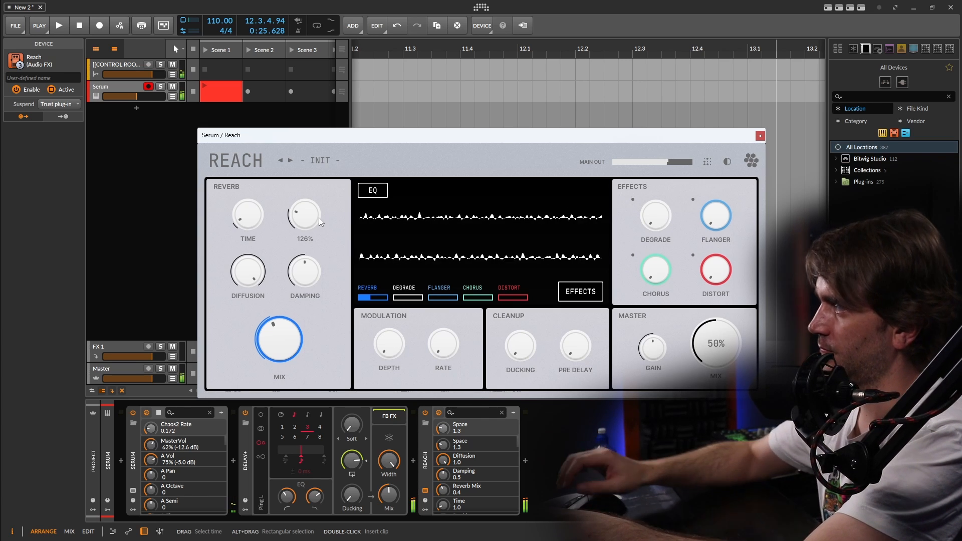
left_click_drag(716, 345, 717, 353)
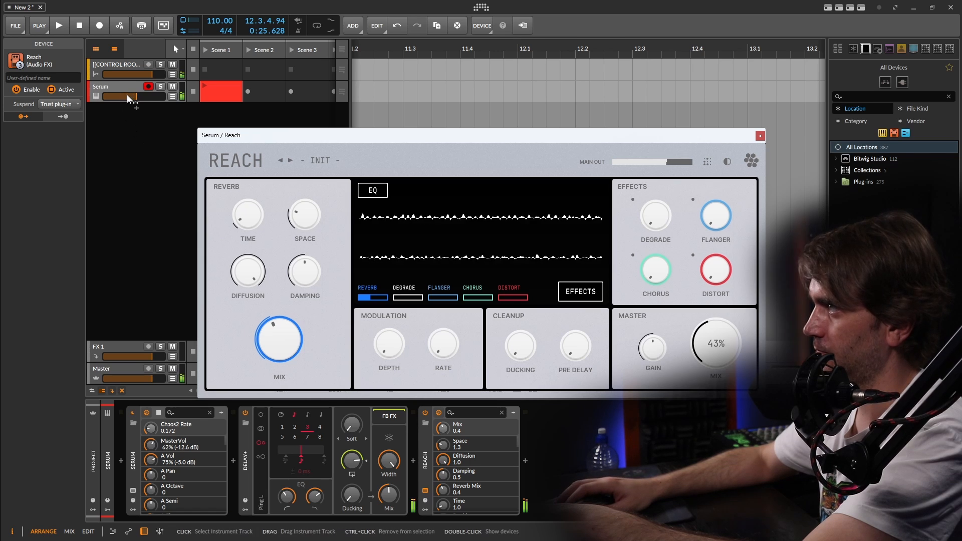
left_click_drag(323, 339, 325, 345)
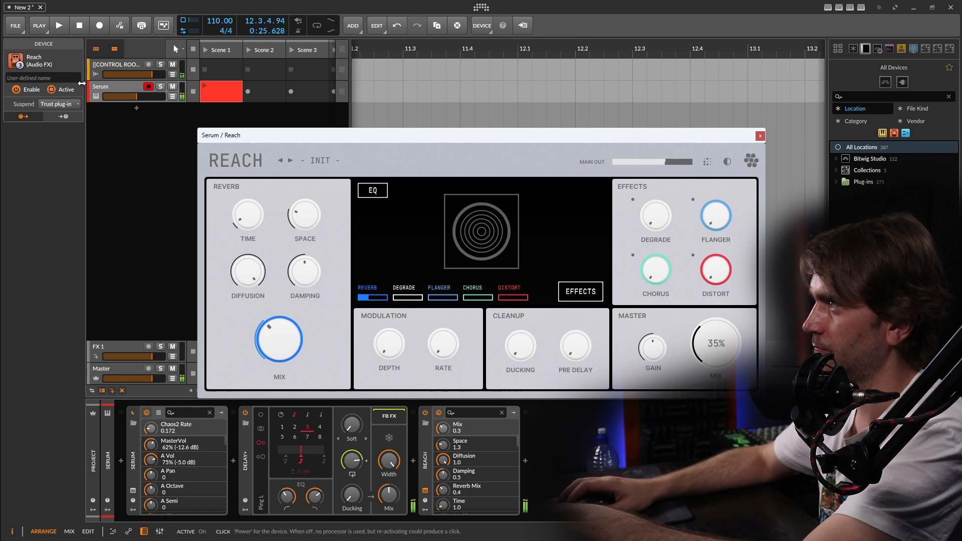
- Raise the Serum track's volume slightly and reopen the Serum synth window
left_click_drag(125, 96, 133, 96)
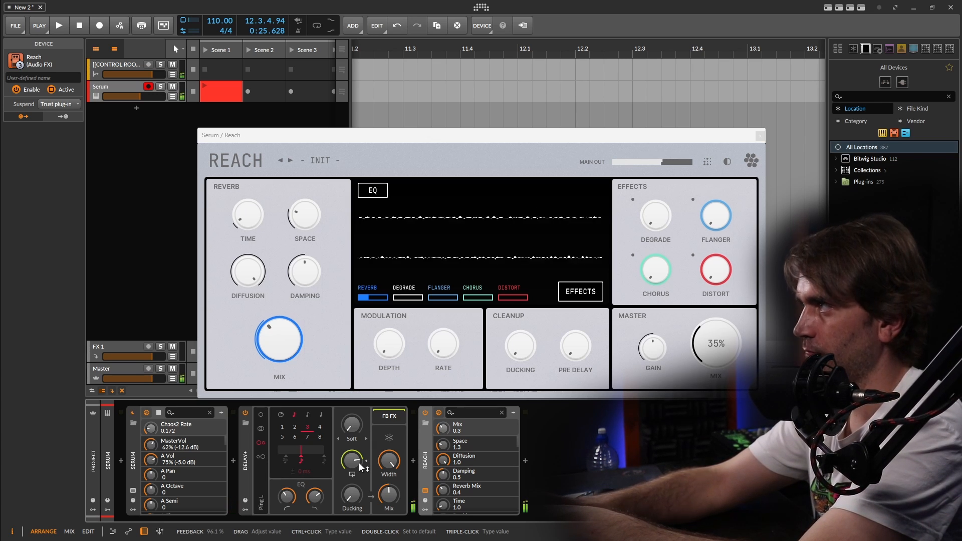
left_click(133, 492)
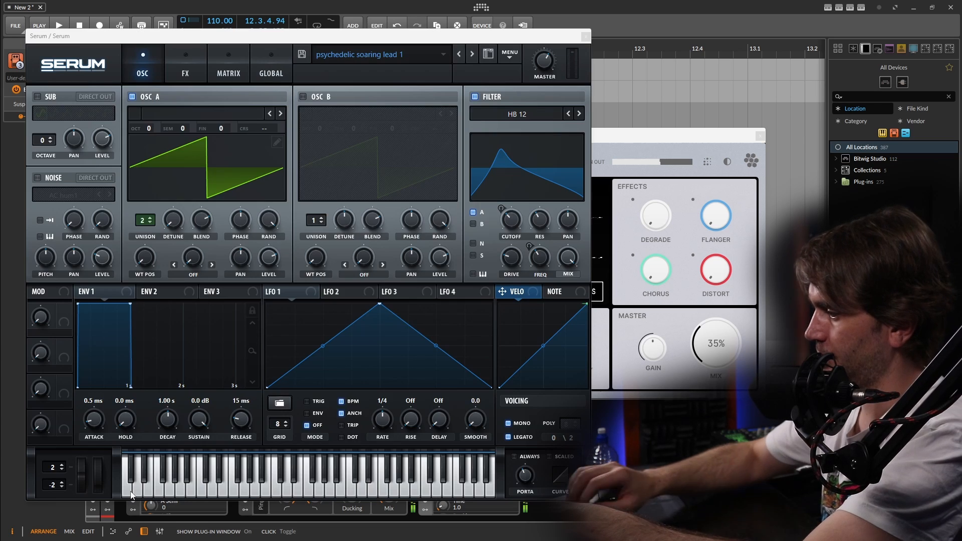